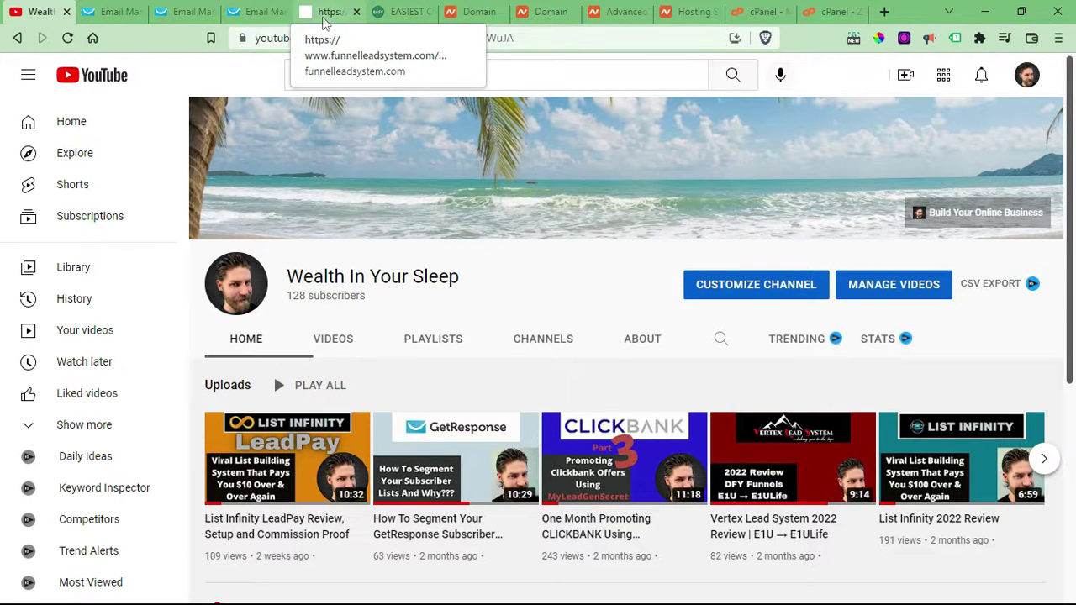
Scroll through the register.quicklearnaffiliate.com landing page in the EASIEST tab.
{"action": "left_click", "coordinate": [326, 18]}
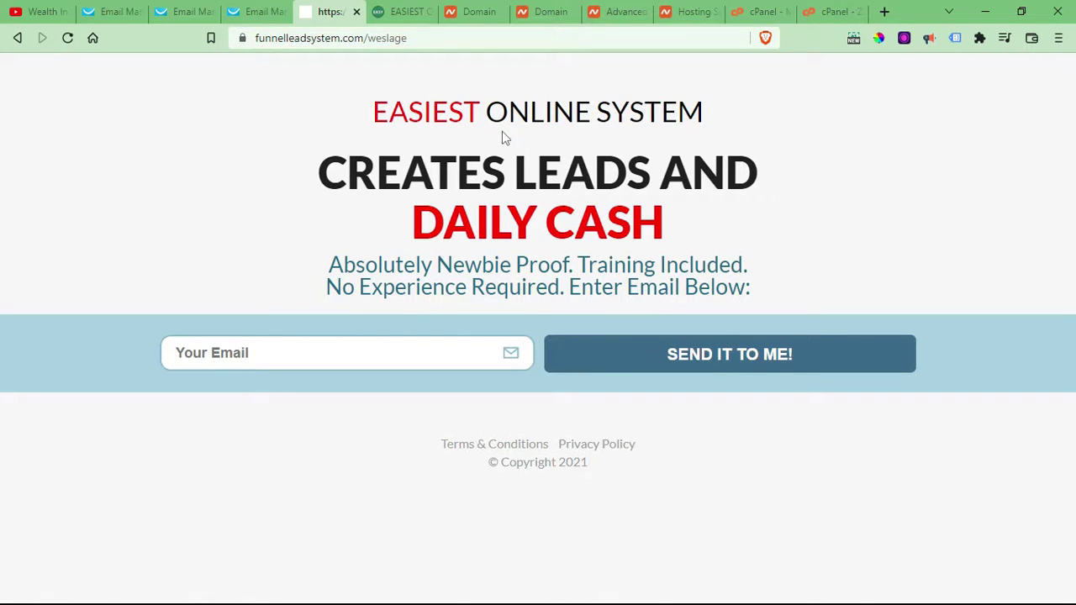
{"action": "left_click", "coordinate": [400, 12]}
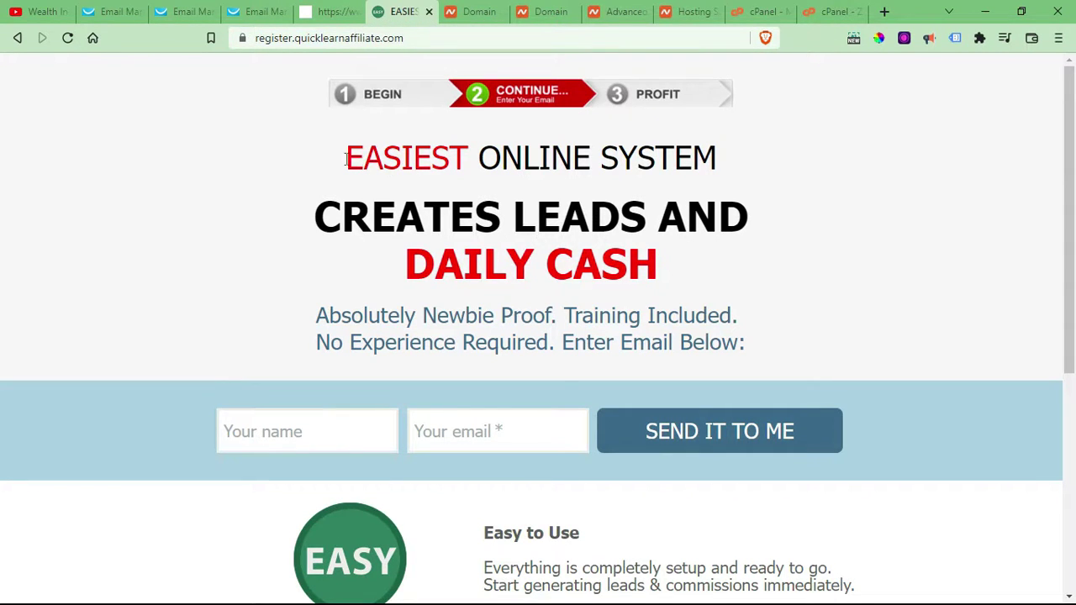
{"action": "scroll", "coordinate": [506, 434], "scroll_direction": "down", "scroll_amount": 3}
{"action": "scroll", "coordinate": [473, 439], "scroll_direction": "down", "scroll_amount": 2}
{"action": "scroll", "coordinate": [636, 350], "scroll_direction": "up", "scroll_amount": 5}
{"action": "scroll", "coordinate": [398, 336], "scroll_direction": "down", "scroll_amount": 2}
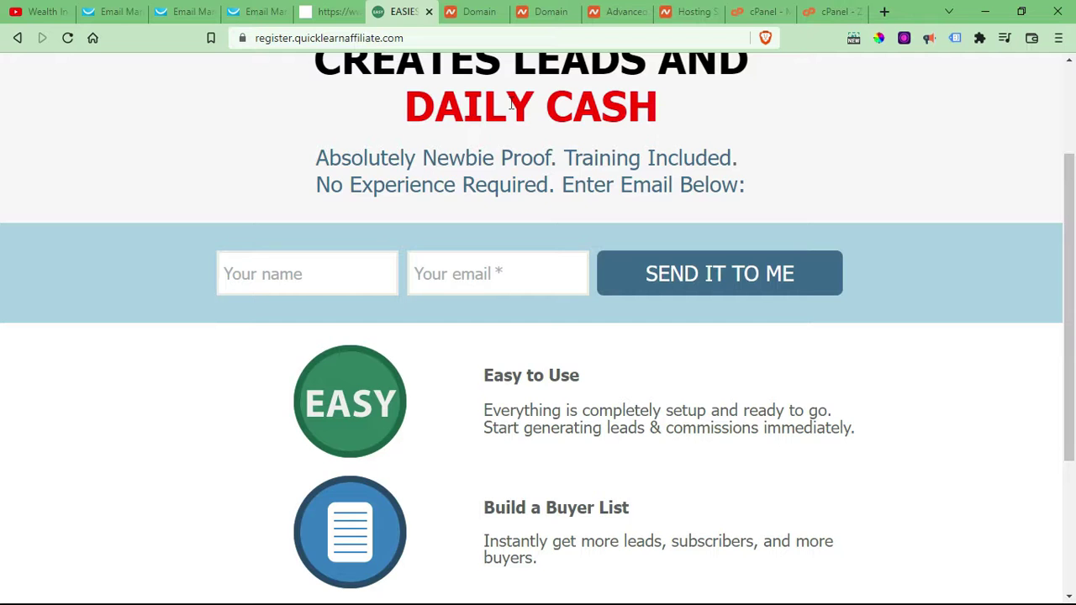
{"action": "scroll", "coordinate": [709, 145], "scroll_direction": "up", "scroll_amount": 3}
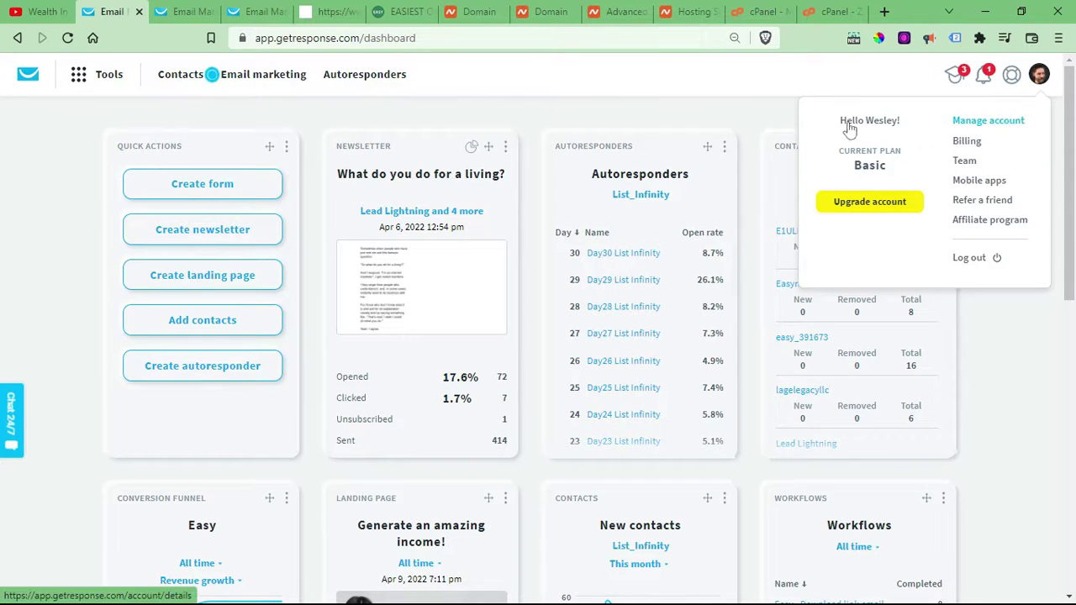
Begin adding register.wealthinyoursleep.com as a landing page domain, then cancel the dialog.
{"action": "left_click", "coordinate": [180, 11]}
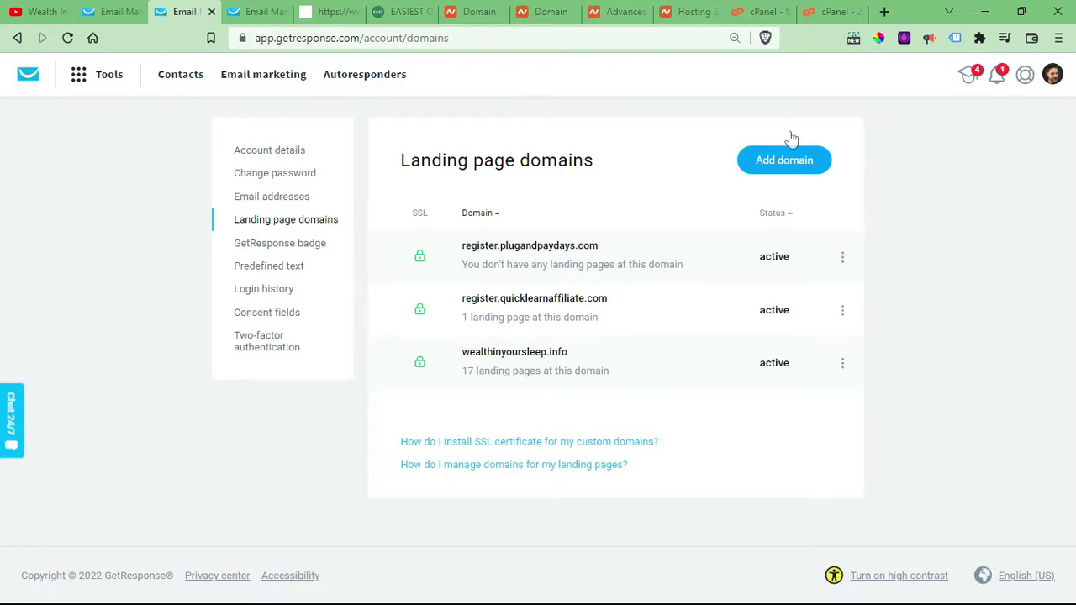
{"action": "left_click", "coordinate": [789, 162]}
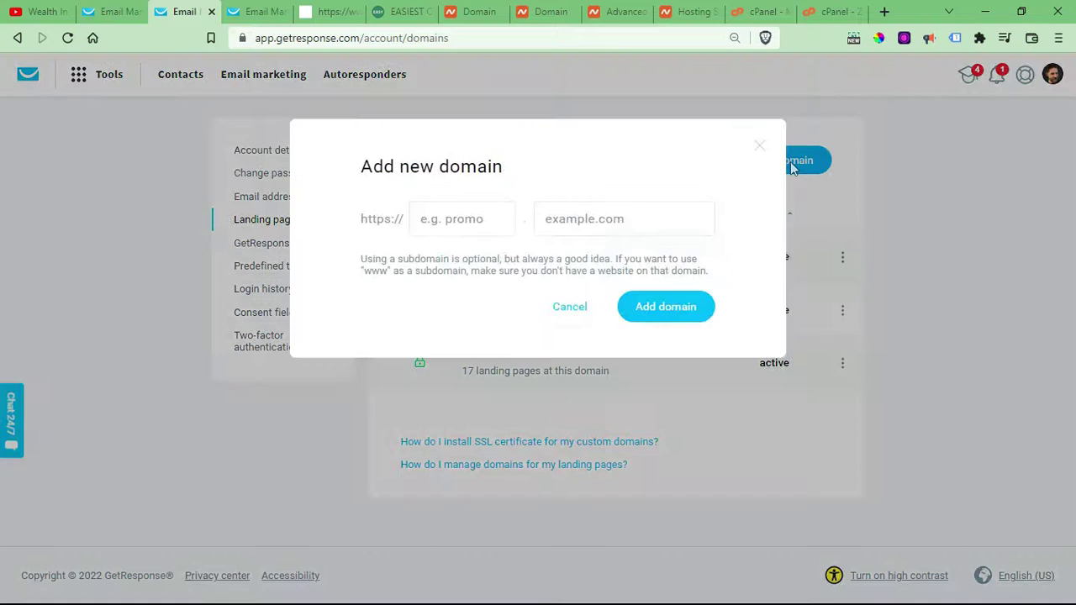
{"action": "left_click", "coordinate": [489, 224]}
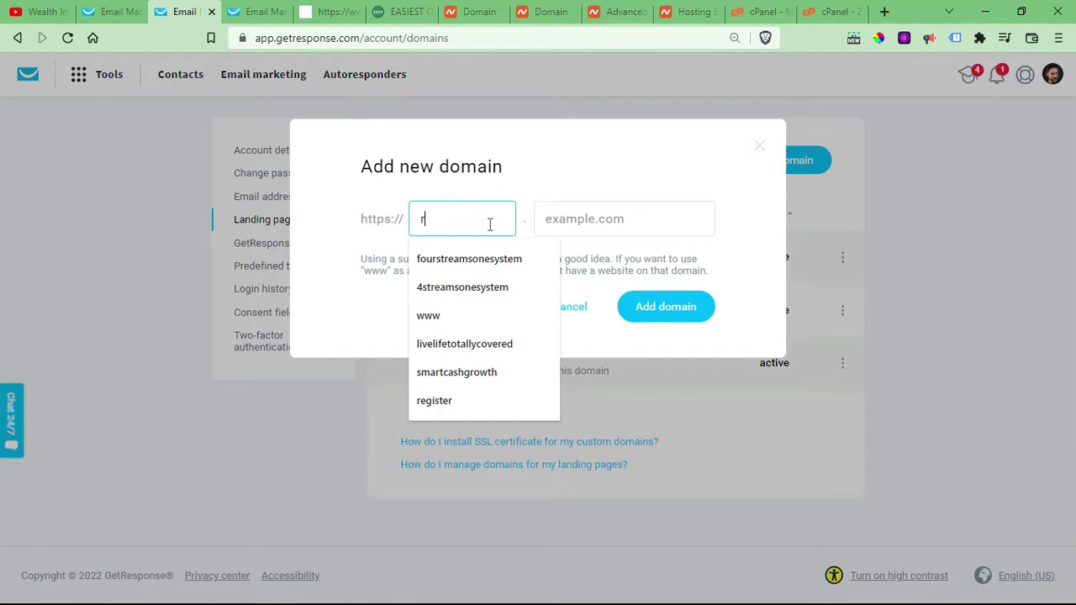
{"action": "type", "text": "register"}
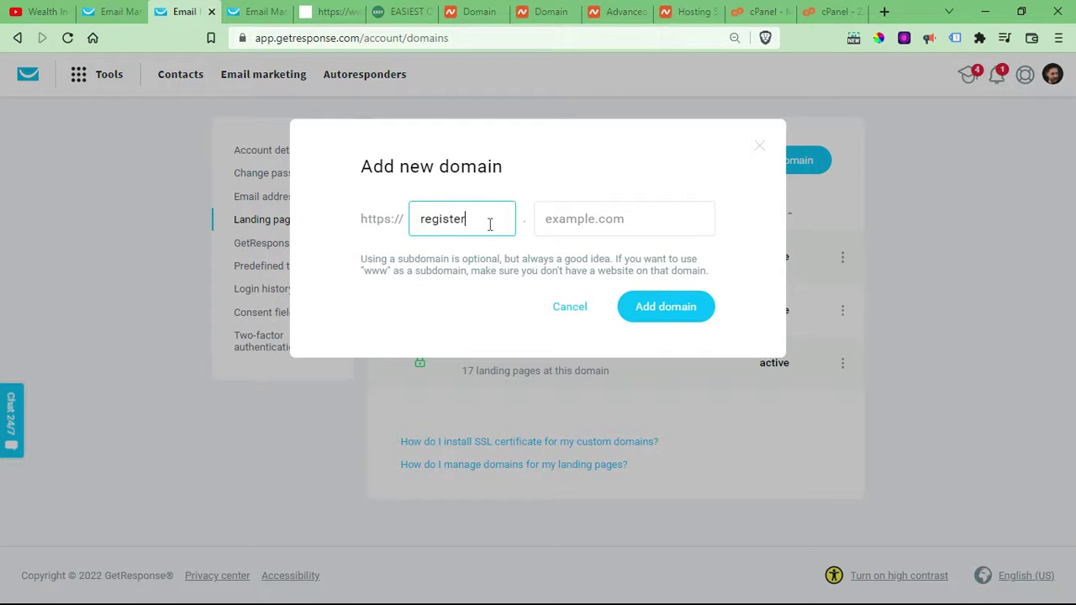
{"action": "left_click", "coordinate": [547, 225]}
{"action": "key", "text": "Down"}
{"action": "key", "text": "Return"}
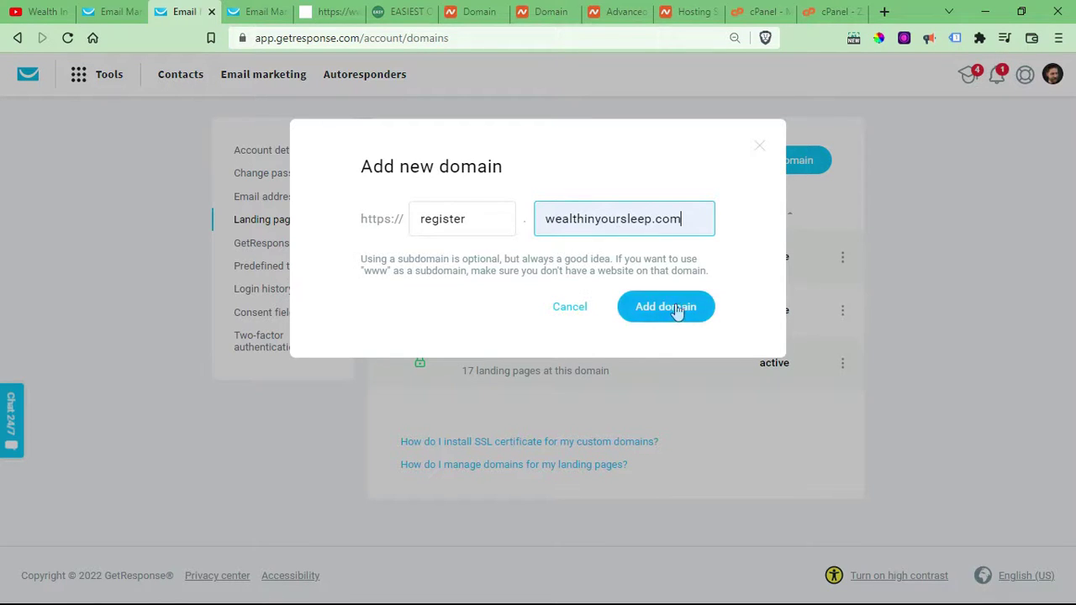
{"action": "left_click", "coordinate": [759, 146]}
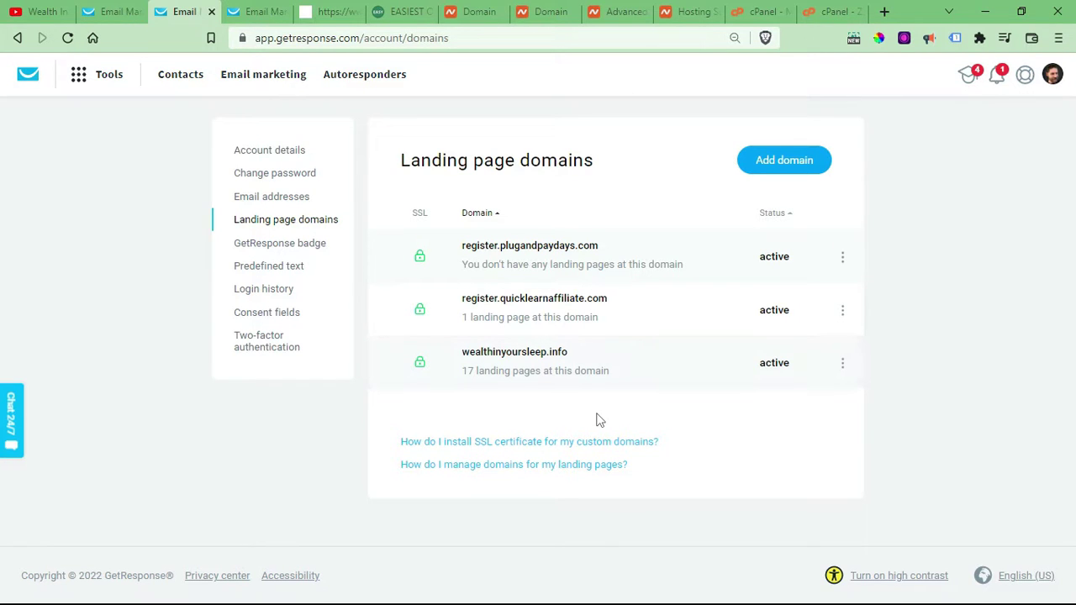
Look over the recent domains on the Namecheap account Dashboard.
{"action": "left_click", "coordinate": [481, 15]}
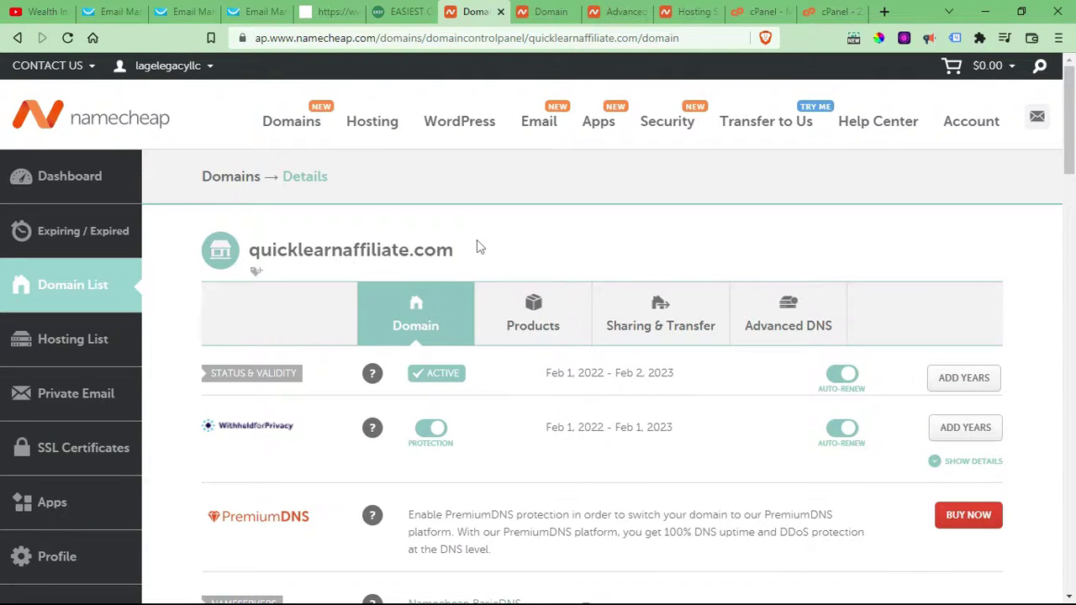
{"action": "left_click", "coordinate": [97, 121]}
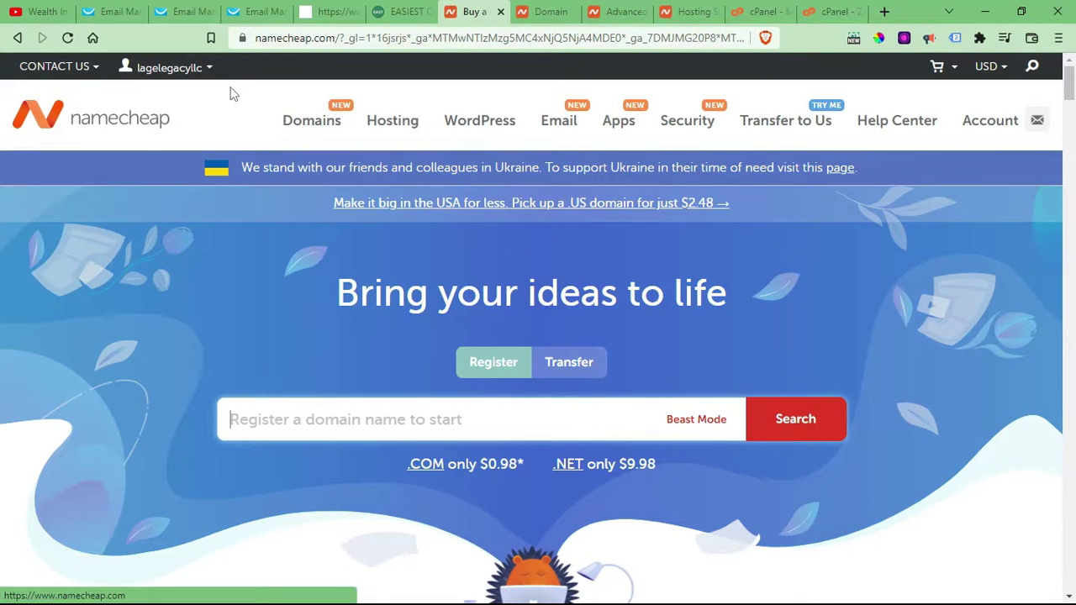
{"action": "left_click", "coordinate": [19, 38]}
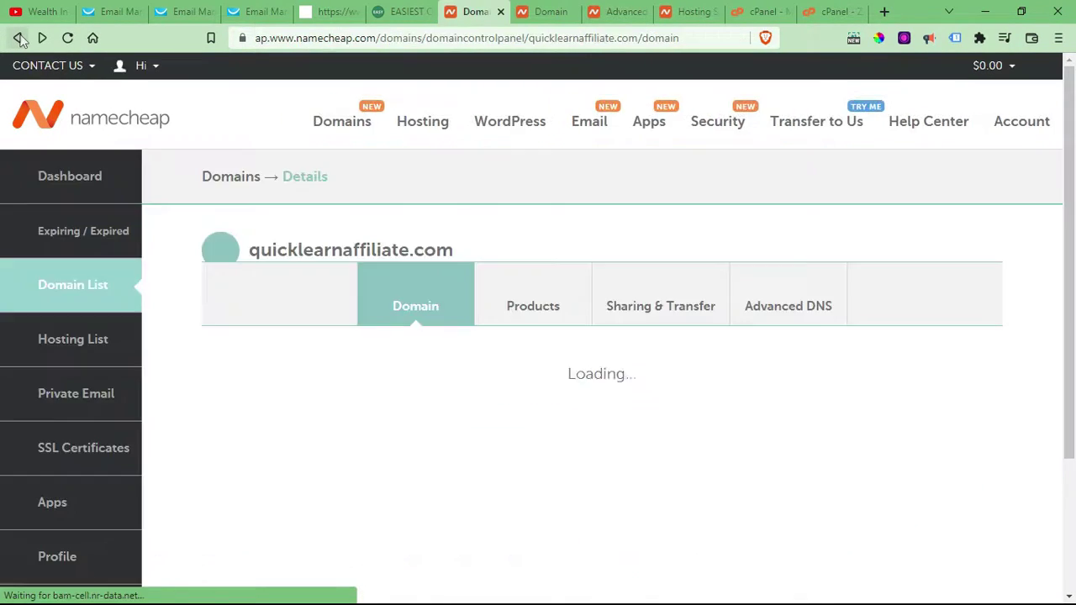
{"action": "left_click", "coordinate": [19, 38]}
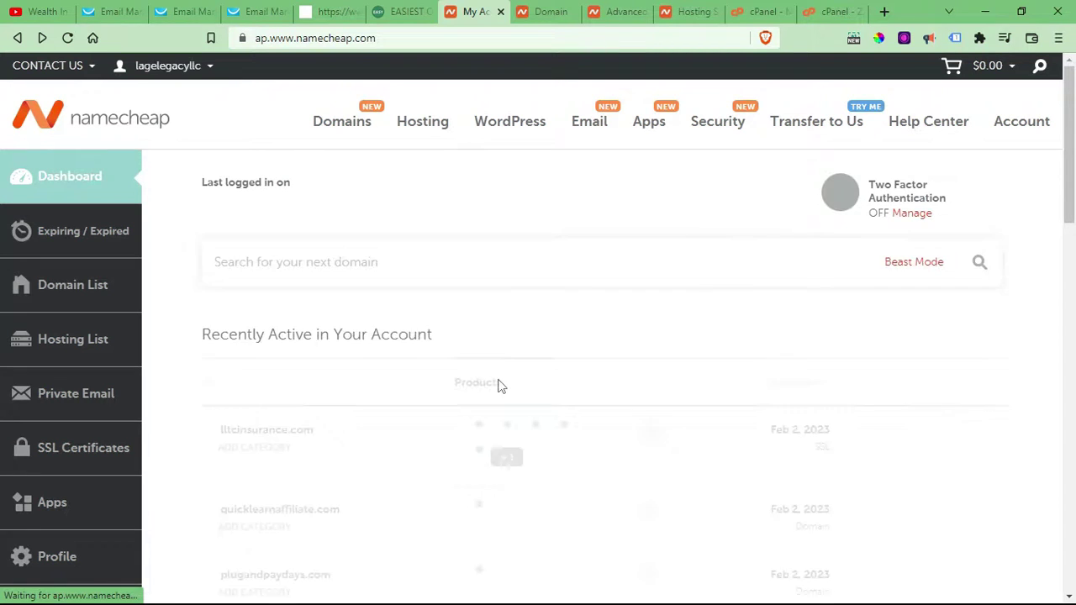
{"action": "scroll", "coordinate": [649, 377], "scroll_direction": "down", "scroll_amount": 1}
{"action": "scroll", "coordinate": [649, 377], "scroll_direction": "down", "scroll_amount": 6}
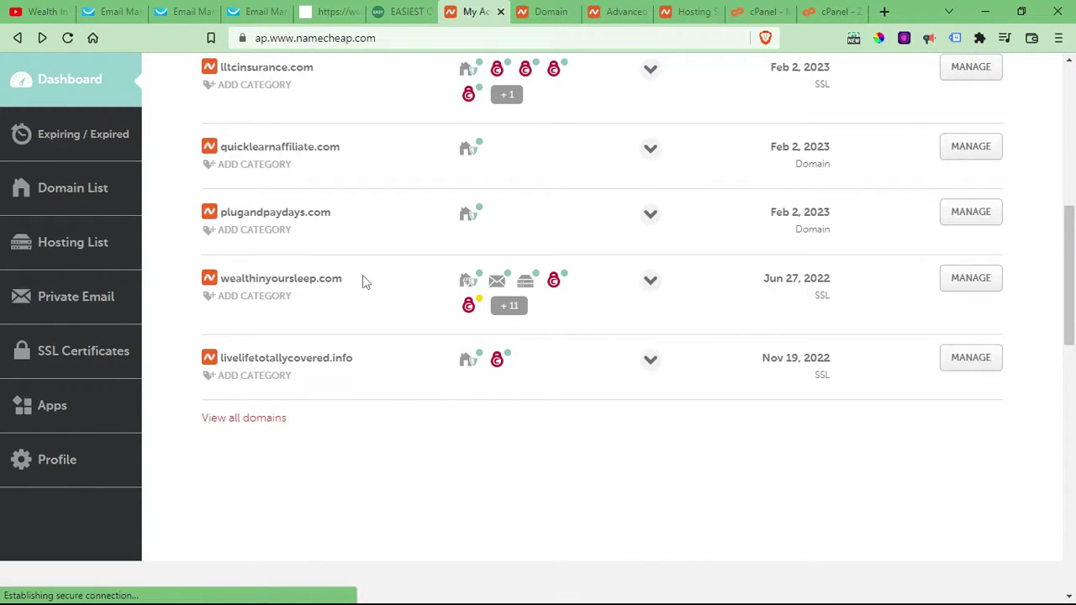
{"action": "scroll", "coordinate": [336, 288], "scroll_direction": "up", "scroll_amount": 2}
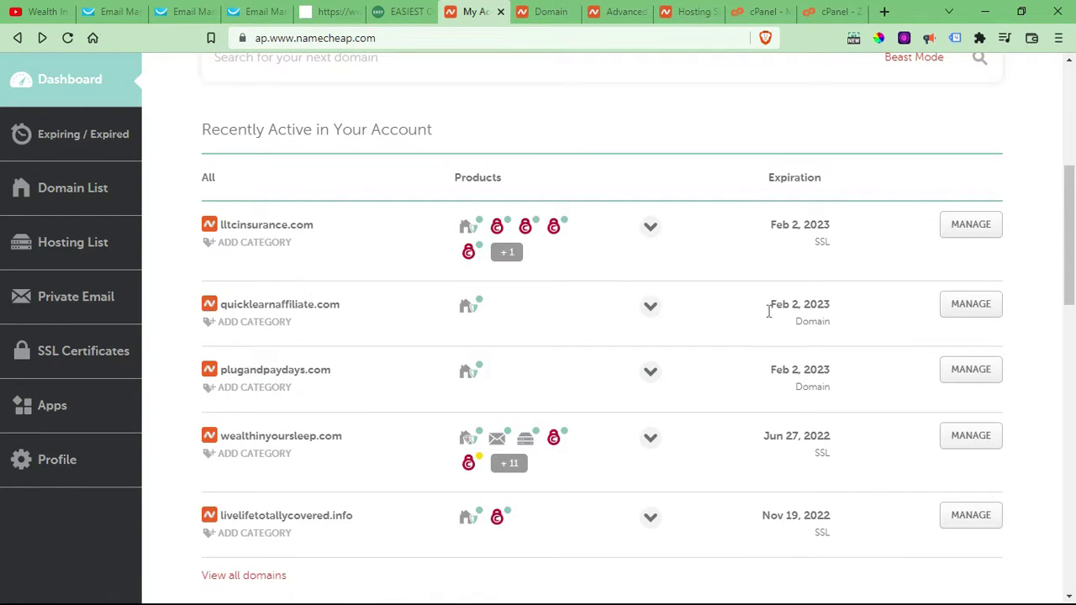
Show the quicklearnaffiliate.com domain details.
{"action": "left_click", "coordinate": [547, 11]}
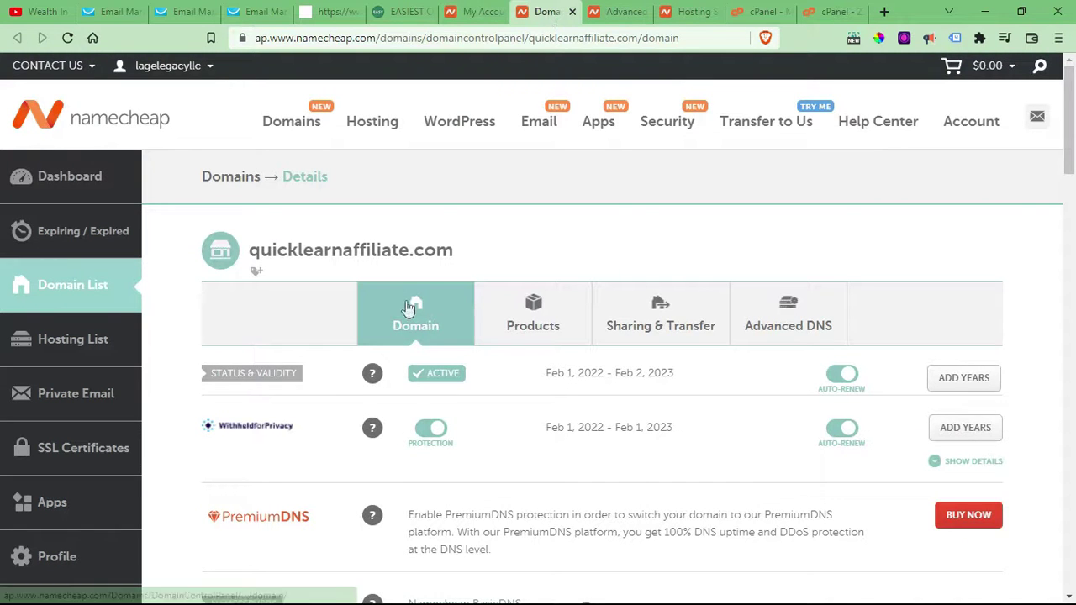
{"action": "scroll", "coordinate": [405, 309], "scroll_direction": "down", "scroll_amount": 3}
{"action": "scroll", "coordinate": [403, 312], "scroll_direction": "up", "scroll_amount": 2}
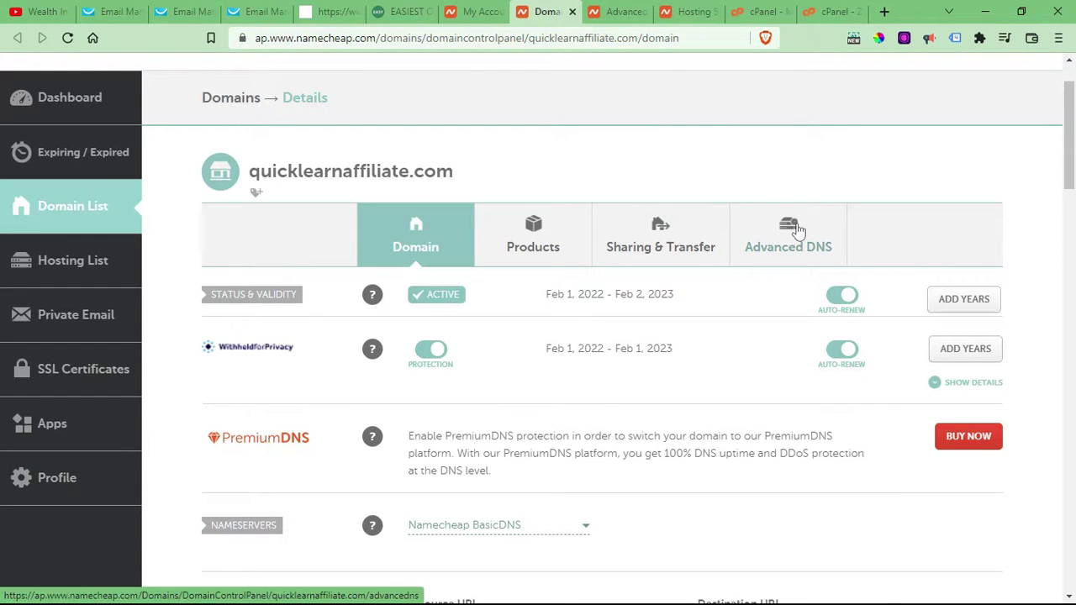
In Advanced DNS, add a CNAME Record with host register and value squeeze.gr8.com.
{"action": "left_click", "coordinate": [620, 11]}
{"action": "mouse_move", "coordinate": [597, 179]}
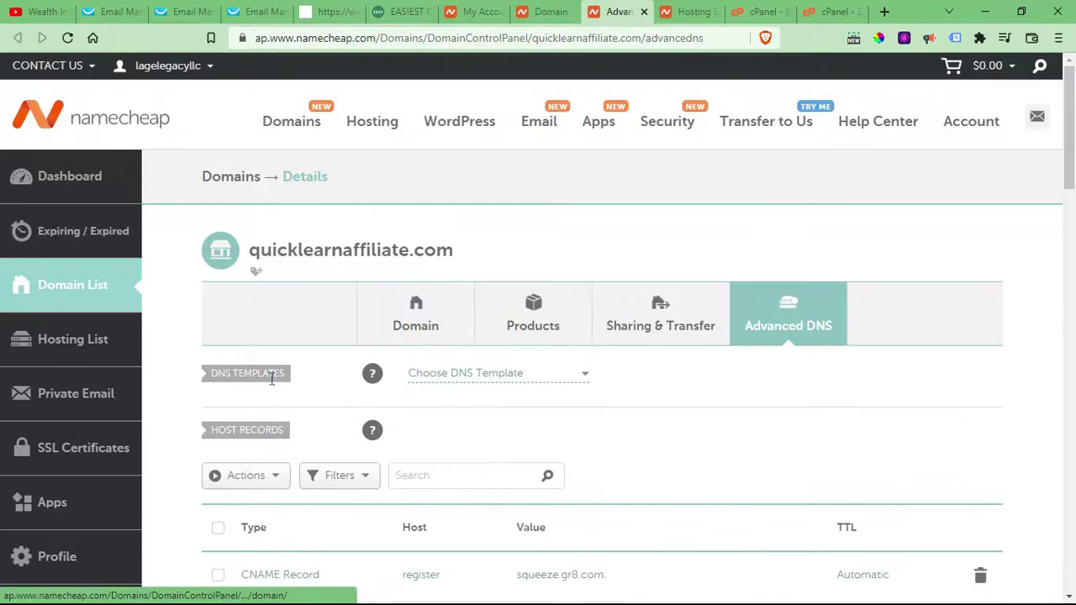
{"action": "scroll", "coordinate": [308, 389], "scroll_direction": "down", "scroll_amount": 5}
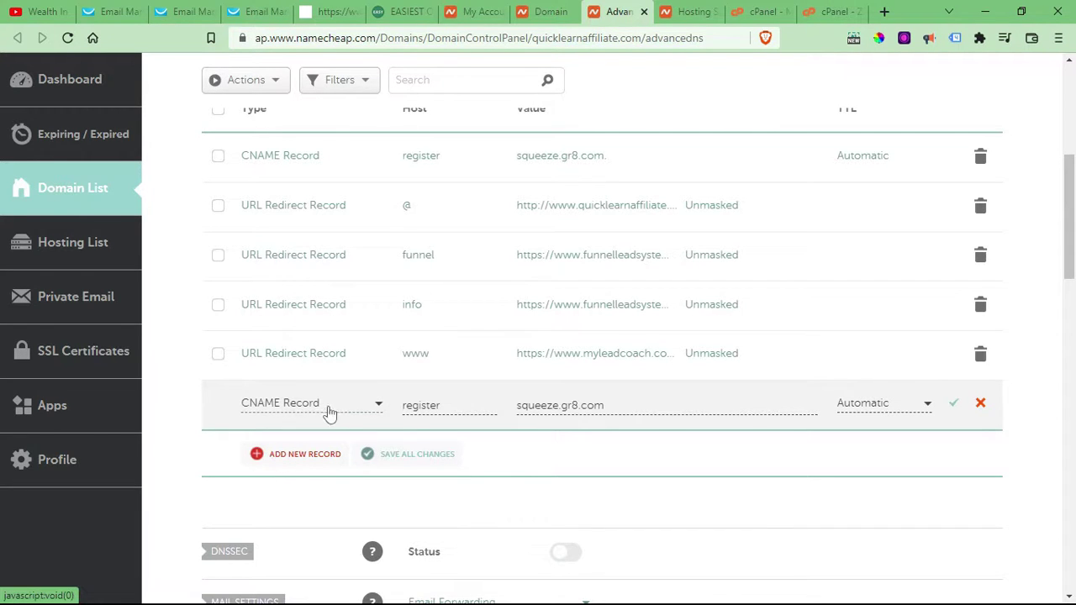
{"action": "left_click", "coordinate": [381, 405]}
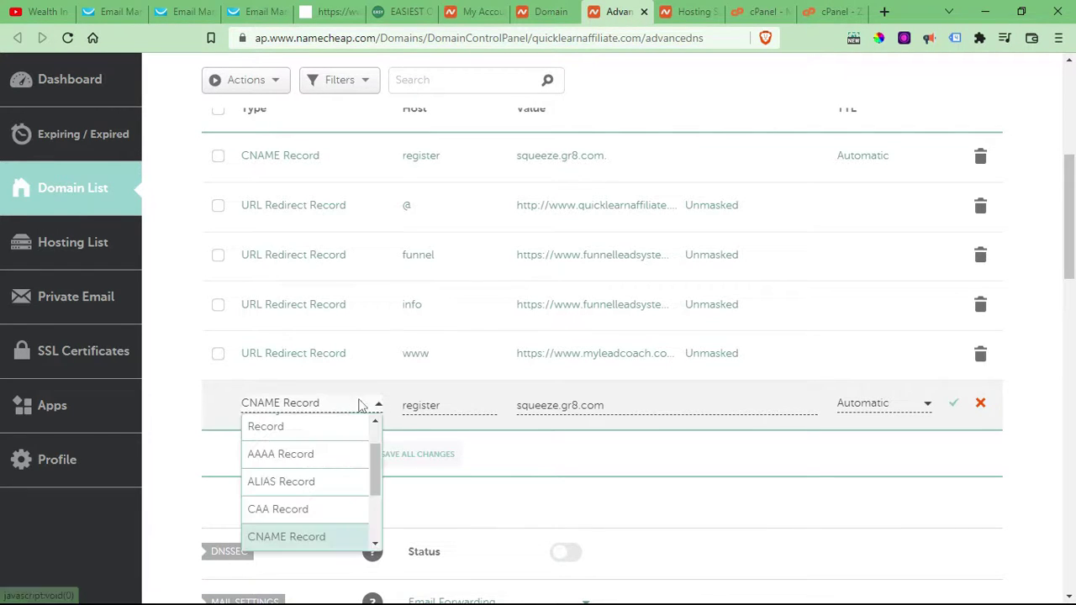
{"action": "scroll", "coordinate": [293, 509], "scroll_direction": "up", "scroll_amount": 1}
{"action": "scroll", "coordinate": [309, 467], "scroll_direction": "down", "scroll_amount": 1}
{"action": "scroll", "coordinate": [309, 466], "scroll_direction": "down", "scroll_amount": 2}
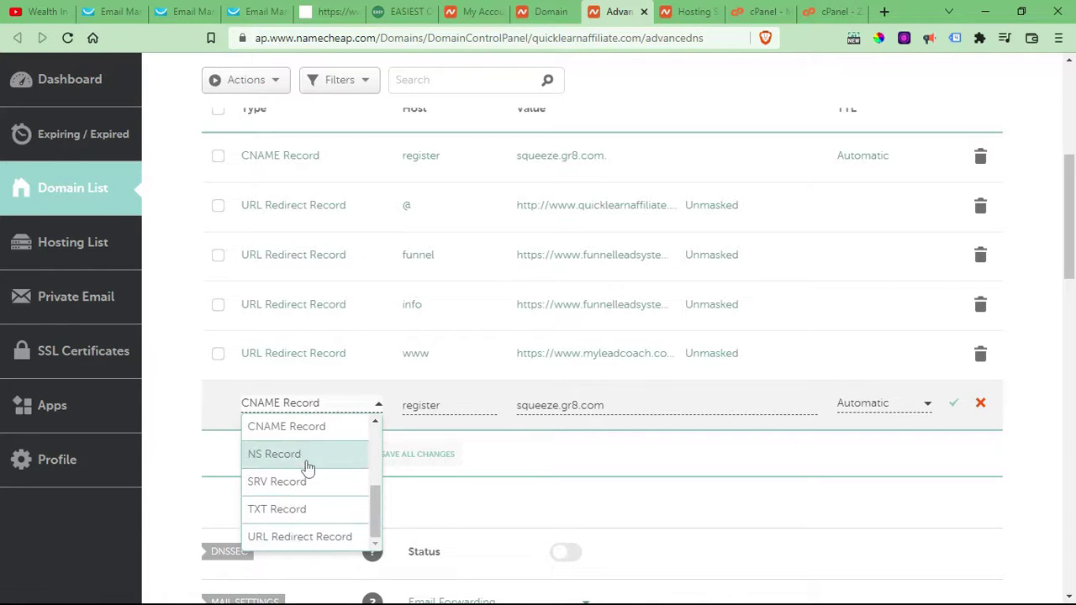
{"action": "left_click", "coordinate": [308, 435]}
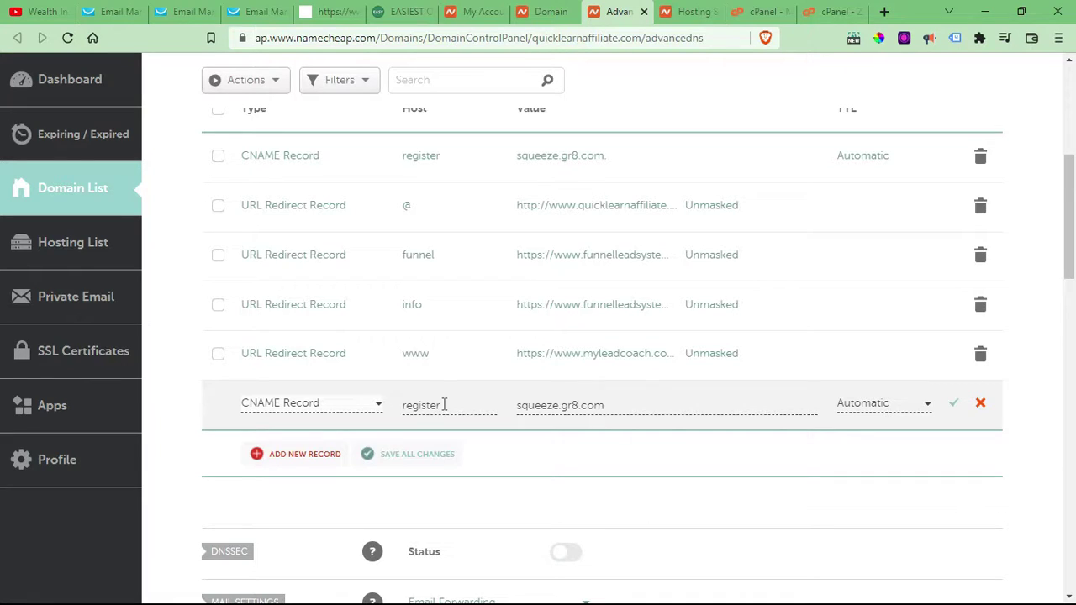
{"action": "left_click", "coordinate": [610, 405]}
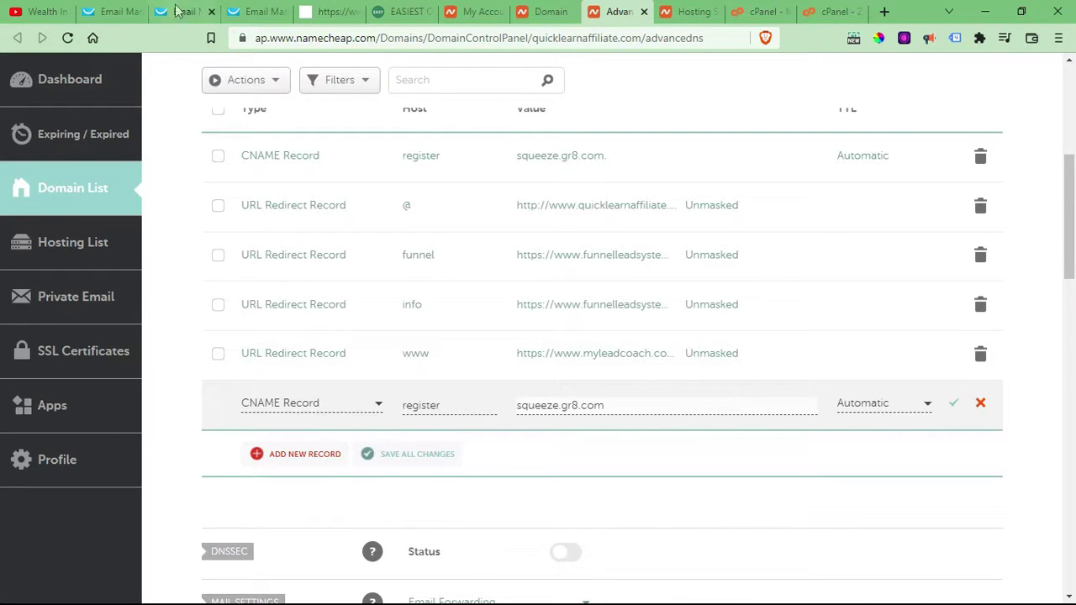
Go to Tools > Landing pages and open the EASIEST ONLINE SYSTEM page's actions menu.
{"action": "left_click", "coordinate": [115, 14]}
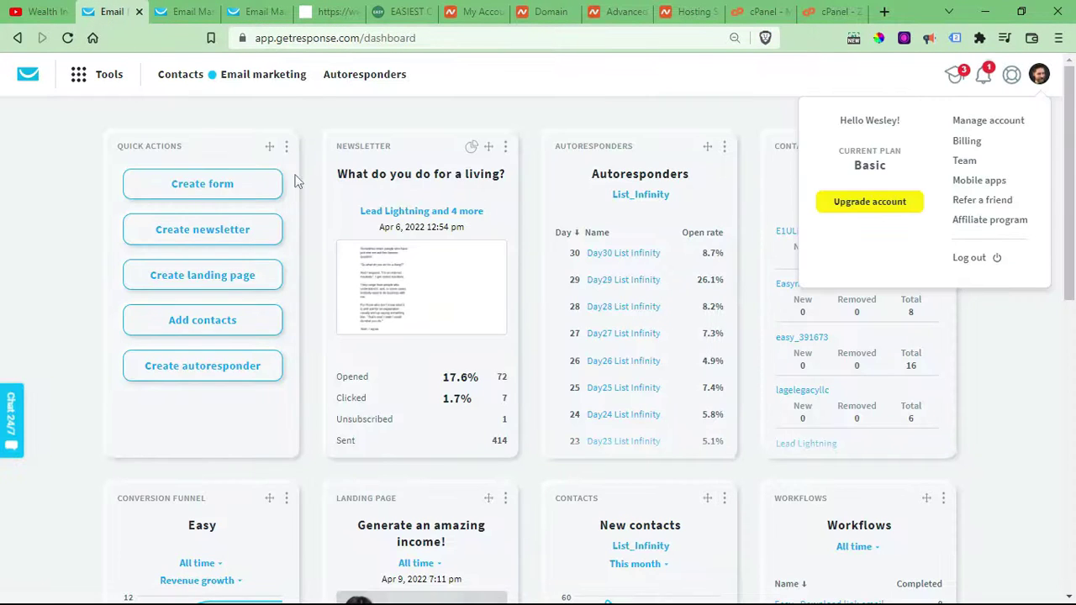
{"action": "left_click", "coordinate": [86, 84]}
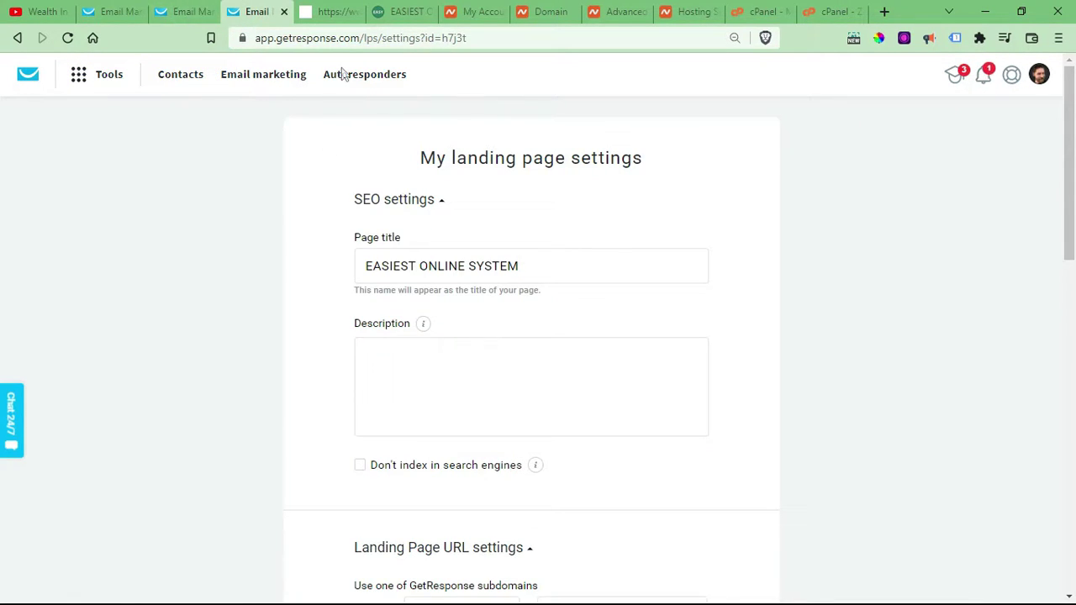
{"action": "left_click", "coordinate": [186, 12]}
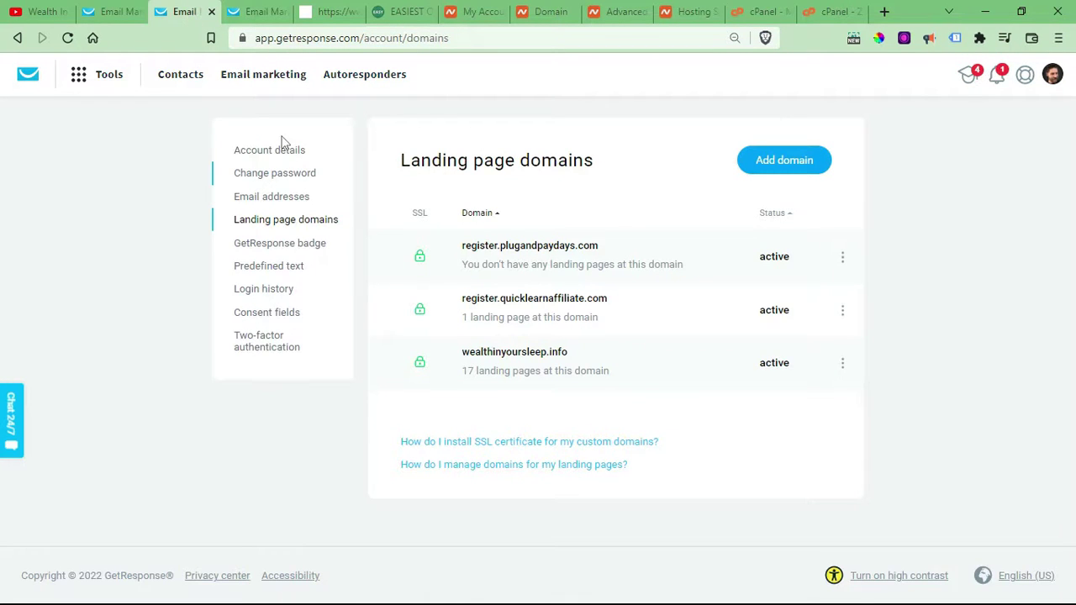
{"action": "left_click", "coordinate": [89, 74]}
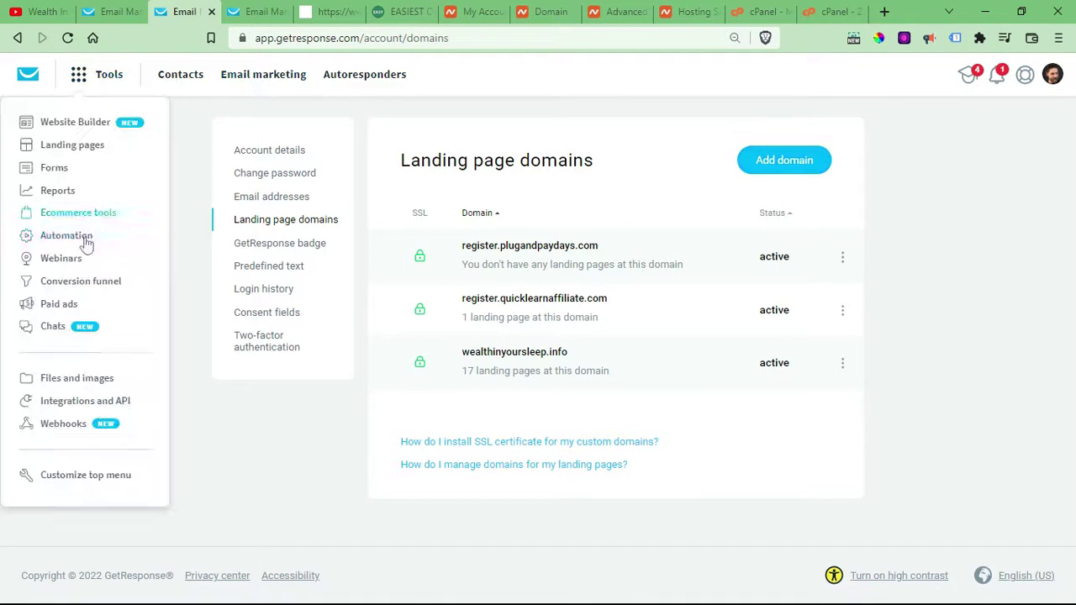
{"action": "left_click", "coordinate": [107, 151]}
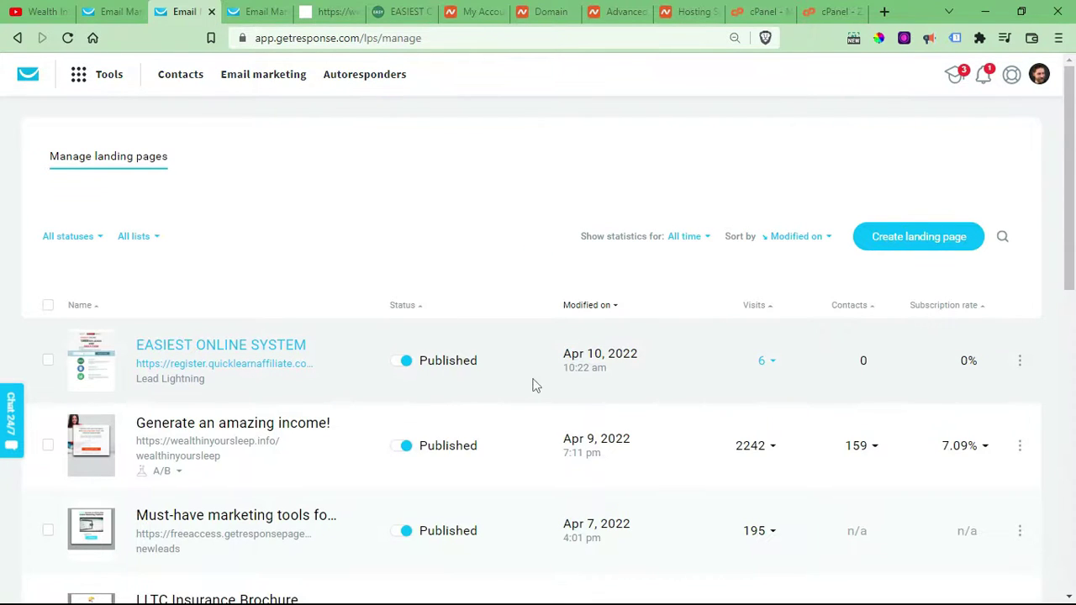
{"action": "left_click", "coordinate": [1021, 361]}
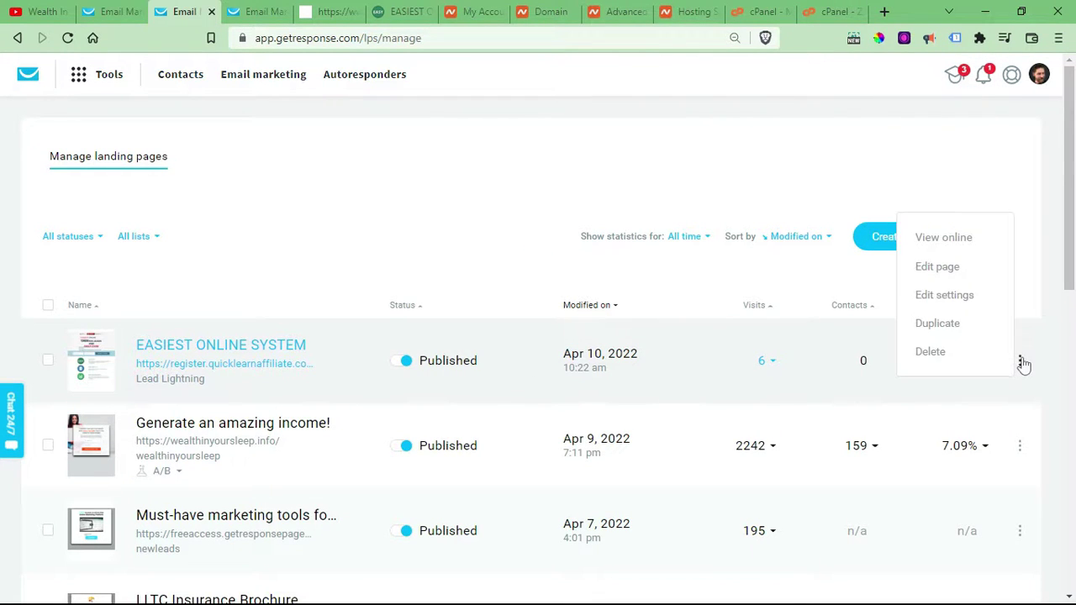
{"action": "left_click", "coordinate": [1022, 362]}
{"action": "left_click", "coordinate": [1018, 360]}
Keep register.quicklearnaffiliate.com as the page's own domain and scroll down to Publish.
{"action": "left_click", "coordinate": [252, 15]}
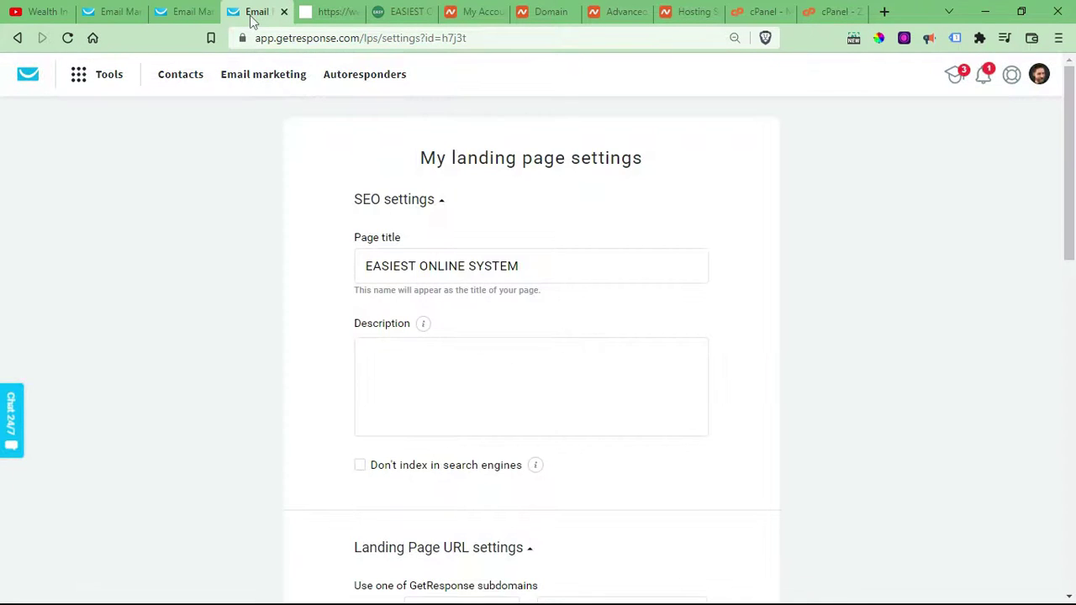
{"action": "scroll", "coordinate": [719, 217], "scroll_direction": "down", "scroll_amount": 3}
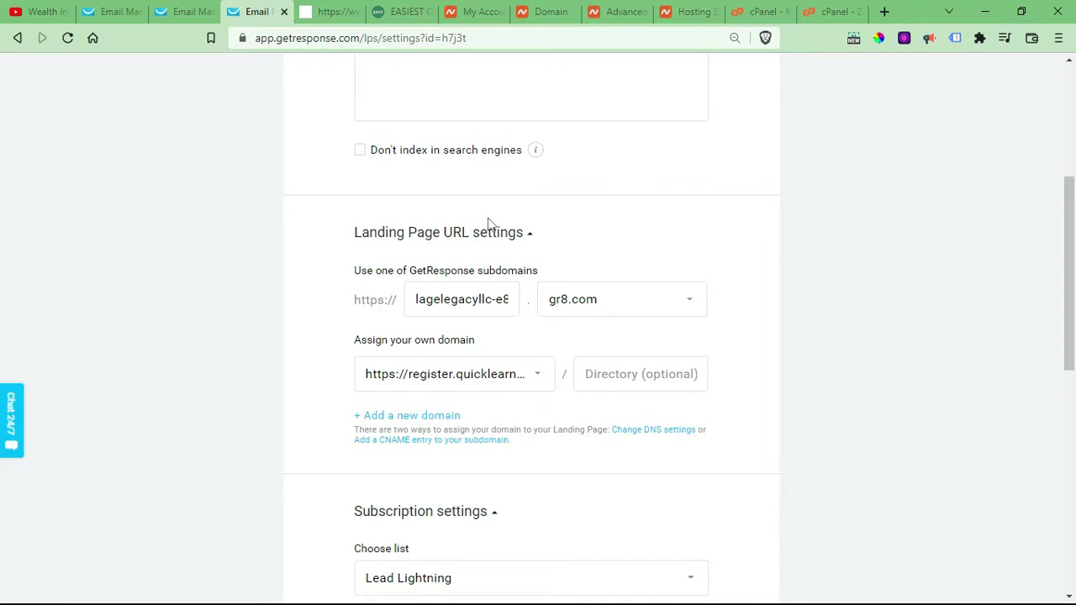
{"action": "left_click", "coordinate": [542, 377]}
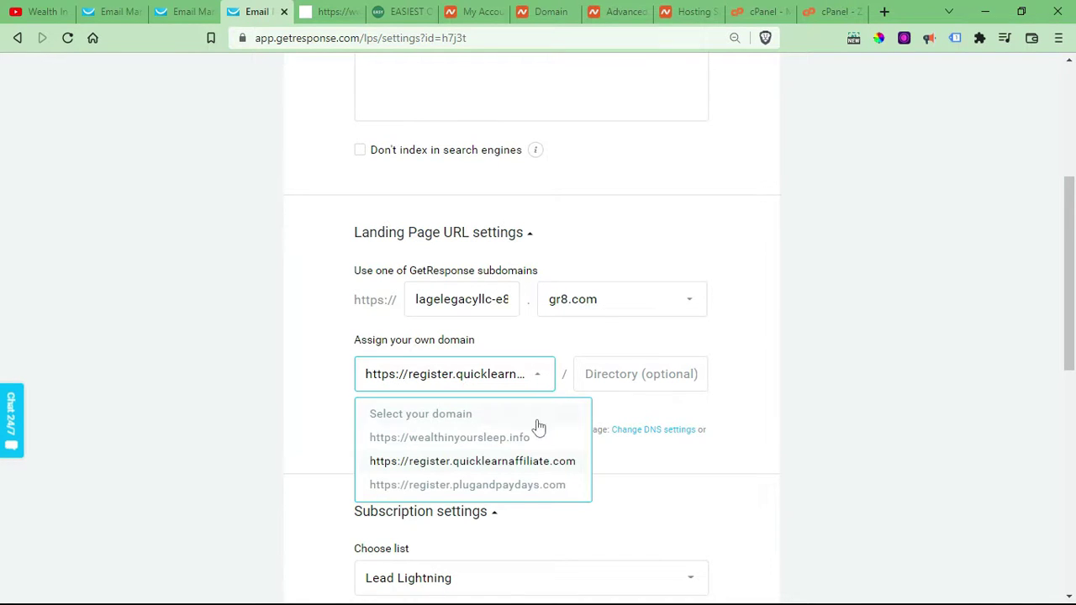
{"action": "left_click", "coordinate": [542, 343]}
{"action": "scroll", "coordinate": [813, 366], "scroll_direction": "down", "scroll_amount": 6}
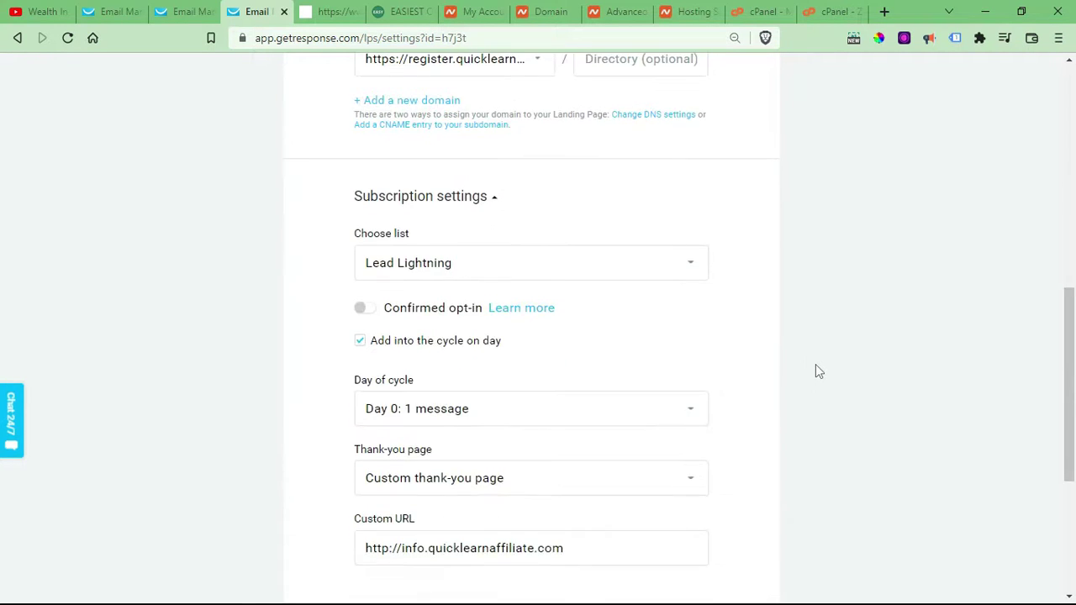
{"action": "scroll", "coordinate": [819, 370], "scroll_direction": "up", "scroll_amount": 3}
{"action": "scroll", "coordinate": [308, 267], "scroll_direction": "down", "scroll_amount": 2}
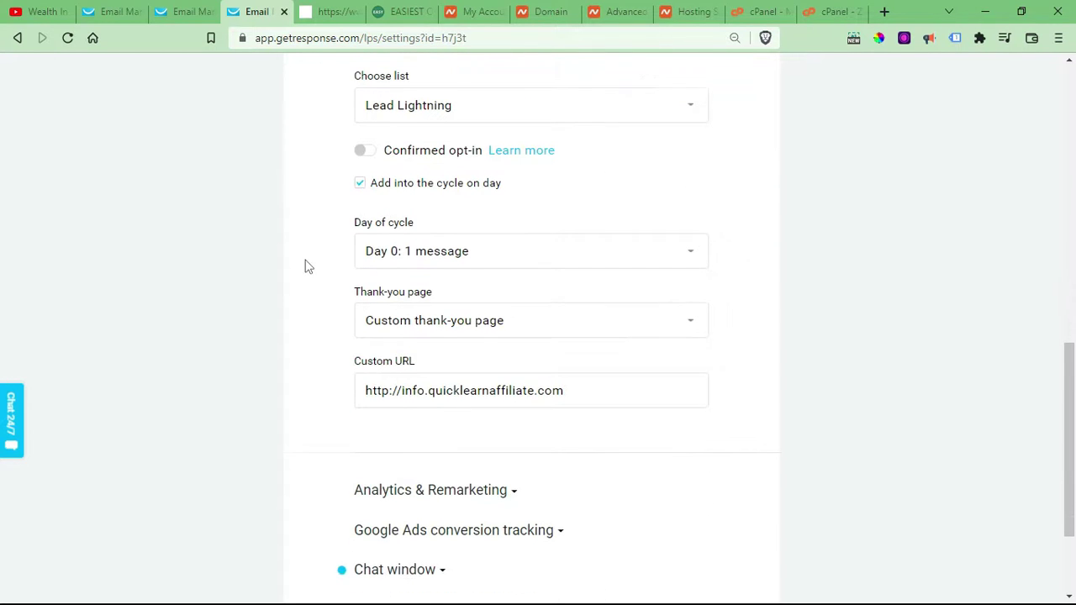
{"action": "scroll", "coordinate": [305, 221], "scroll_direction": "down", "scroll_amount": 2}
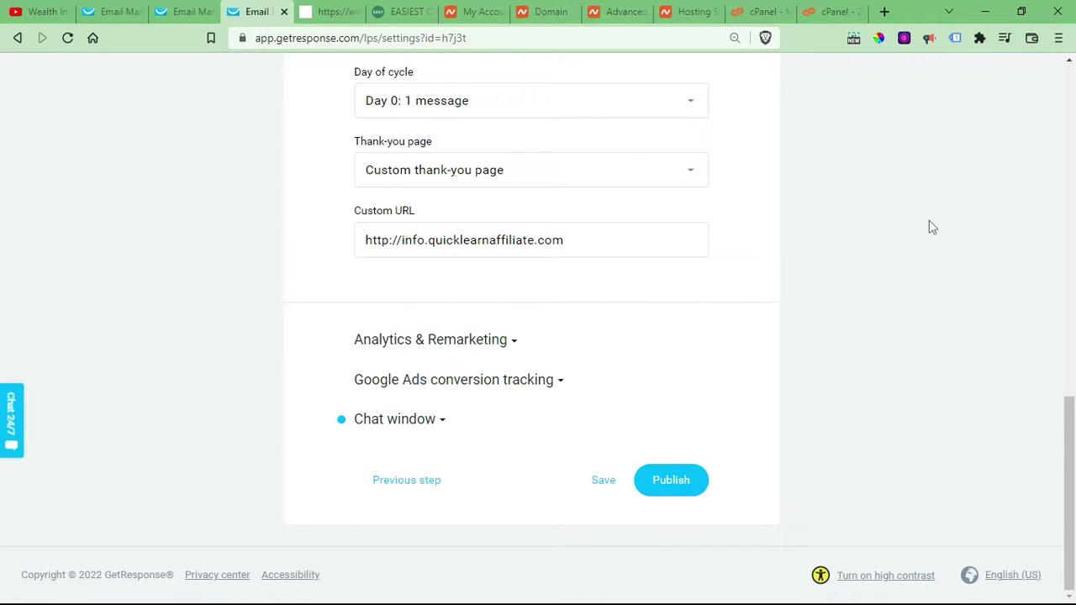
Show the live EASIEST ONLINE SYSTEM page with its signup form at register.quicklearnaffiliate.com.
{"action": "left_click", "coordinate": [401, 12]}
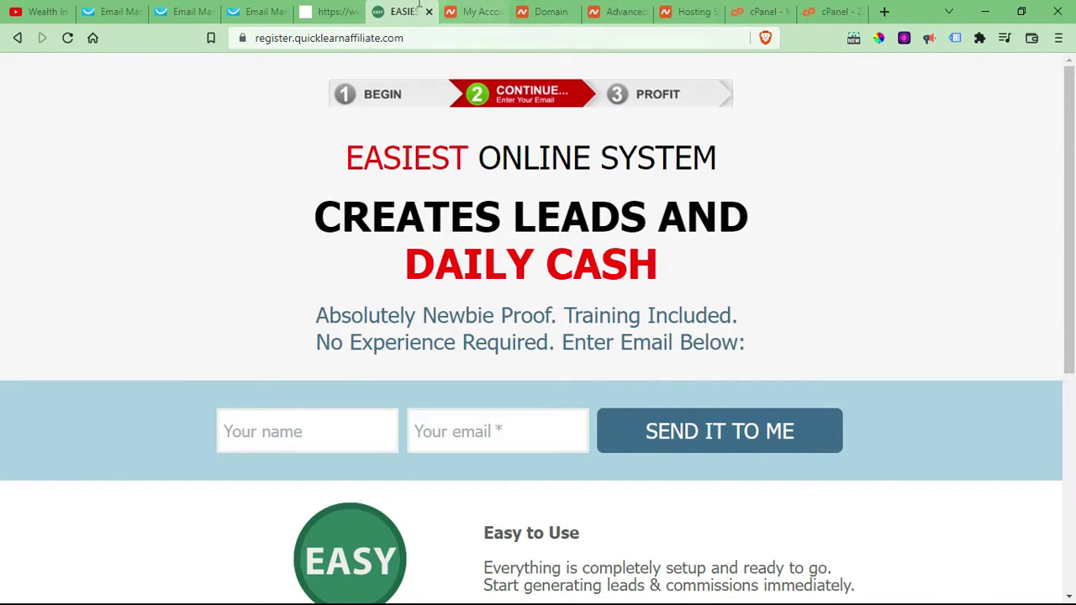
Open the Hosting List from My Account and switch to the wealthinyoursleep.com cPanel.
{"action": "left_click", "coordinate": [475, 12]}
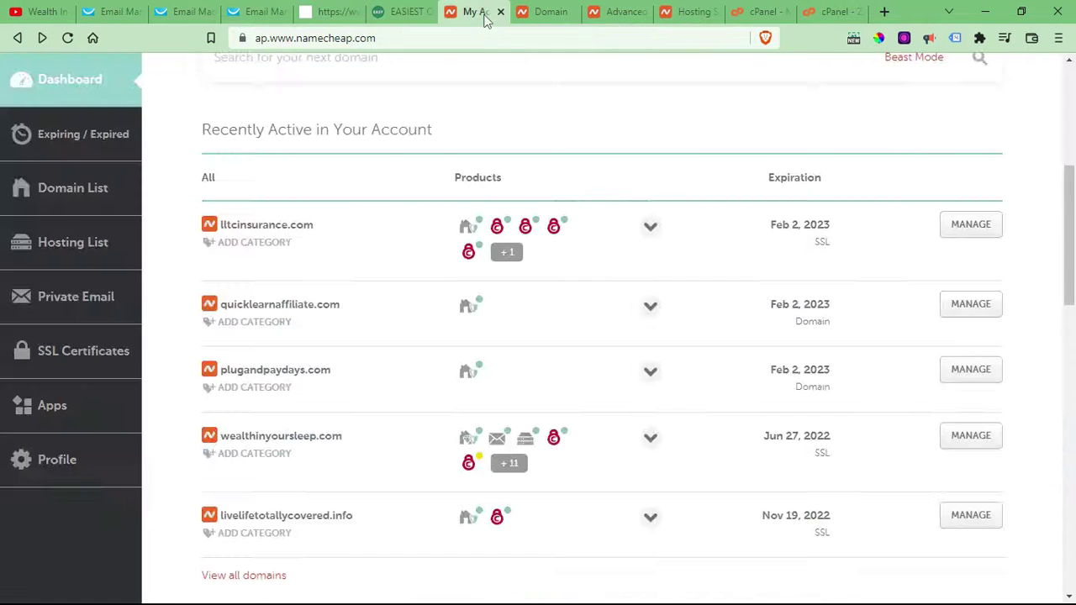
{"action": "middle_click", "coordinate": [71, 242]}
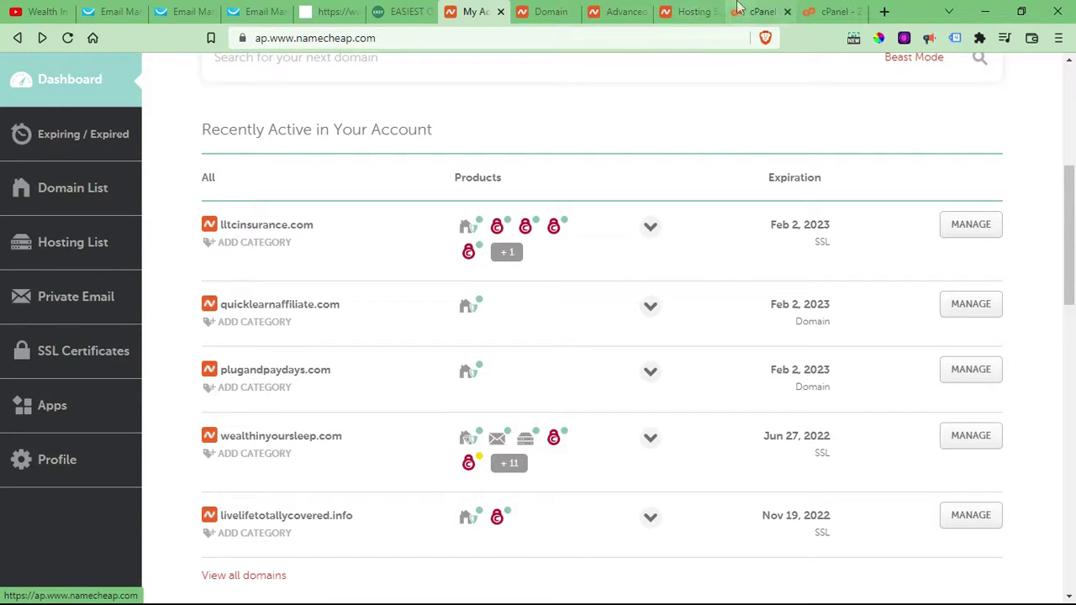
{"action": "left_click", "coordinate": [685, 12]}
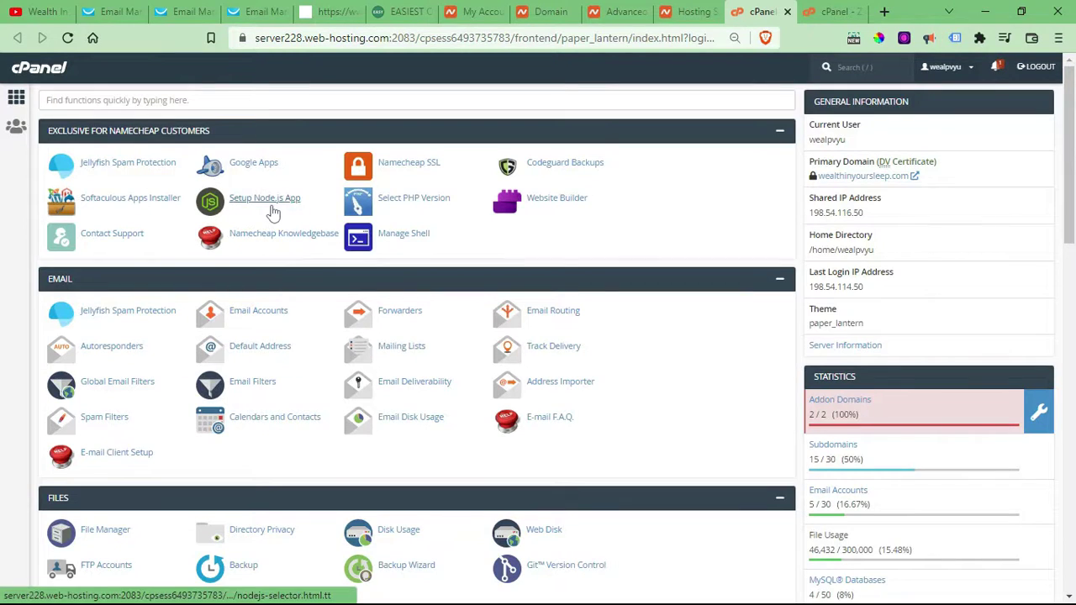
Return to cPanel's Zone Editor domain list with its three domains.
{"action": "scroll", "coordinate": [273, 212], "scroll_direction": "down", "scroll_amount": 5}
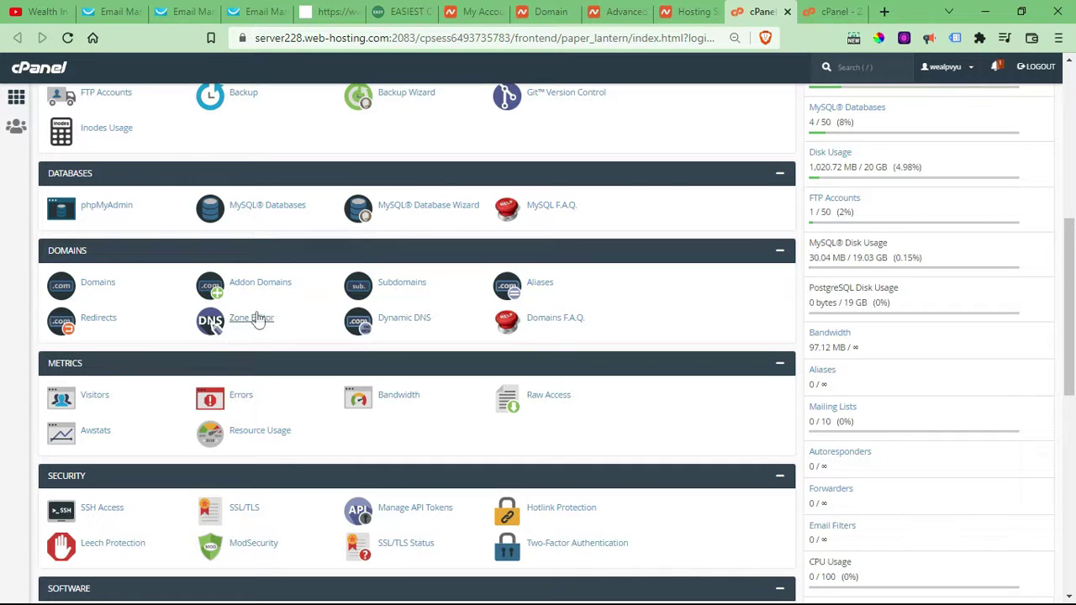
{"action": "left_click", "coordinate": [827, 10]}
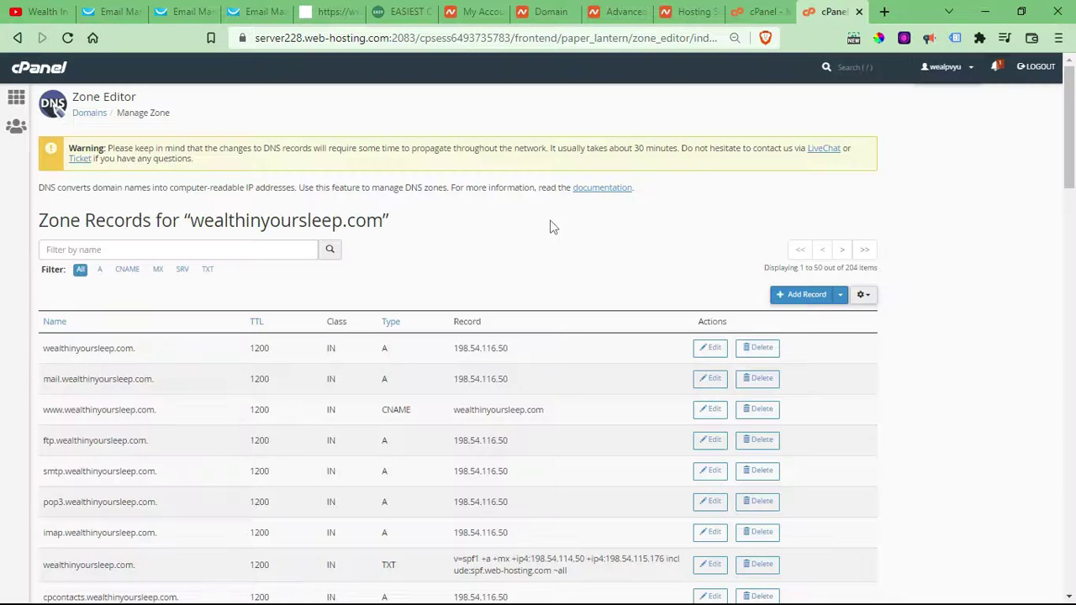
{"action": "left_click", "coordinate": [17, 37]}
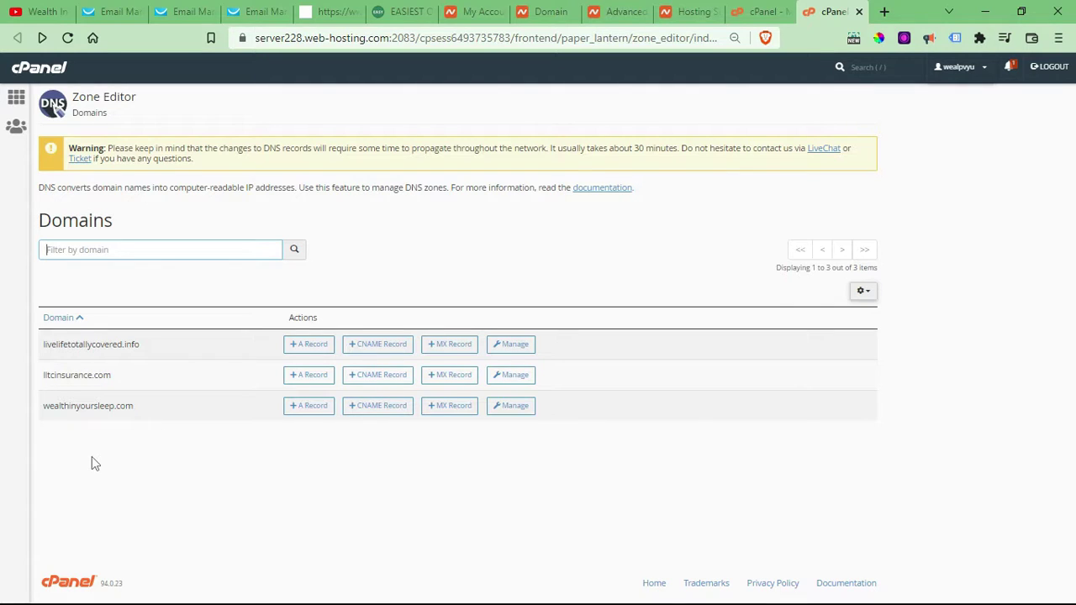
Fill a CNAME record register.wealthinyoursleep.com. → squeeze.gr8.com, then cancel without adding.
{"action": "left_click", "coordinate": [379, 412]}
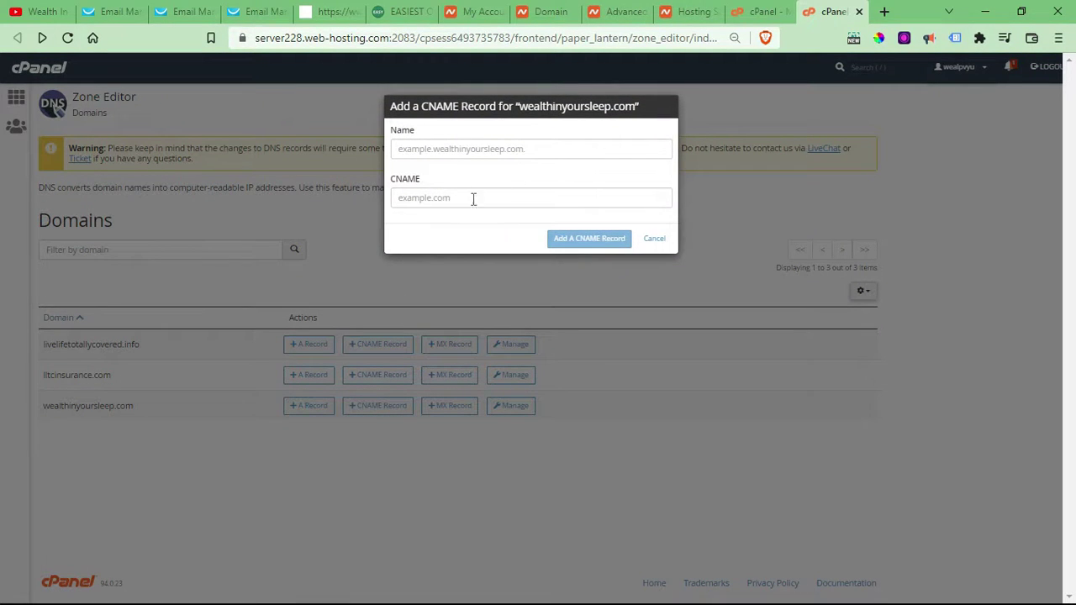
{"action": "left_click", "coordinate": [436, 149]}
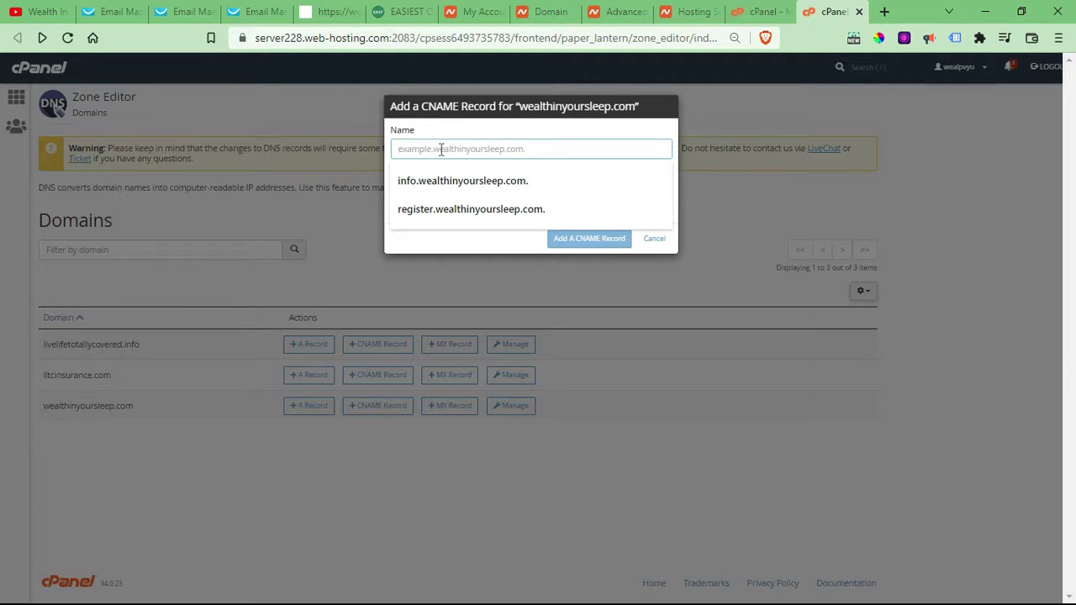
{"action": "left_click", "coordinate": [463, 209]}
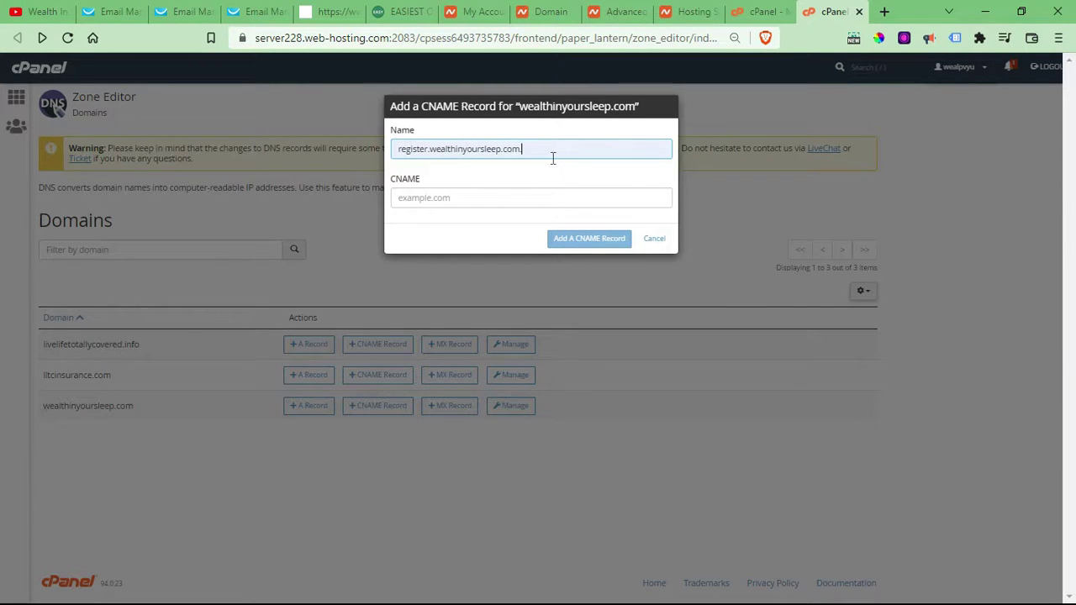
{"action": "key", "text": "BackSpace"}
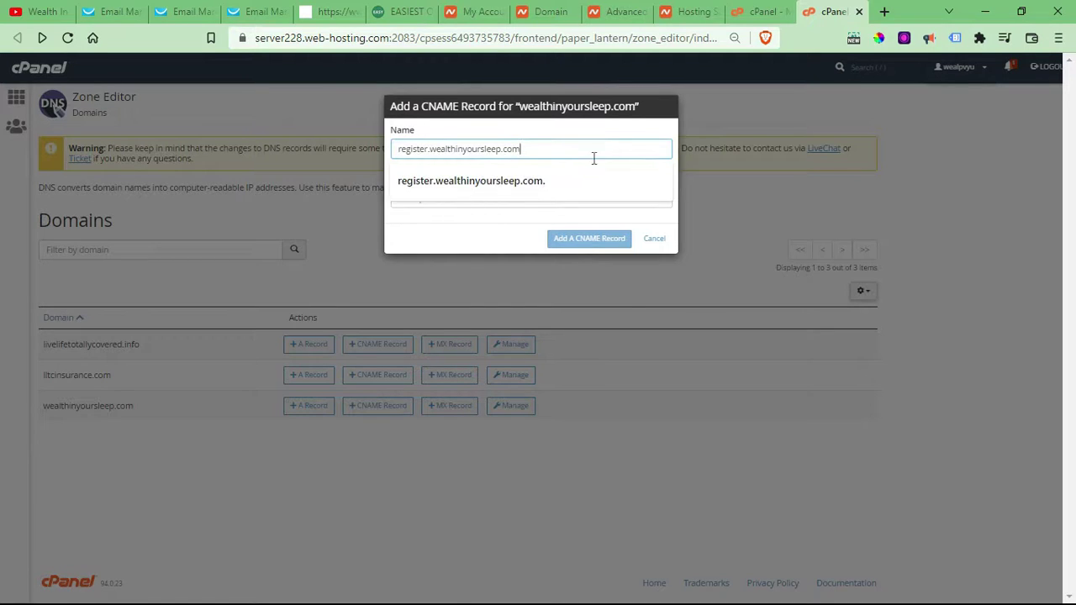
{"action": "type", "text": "."}
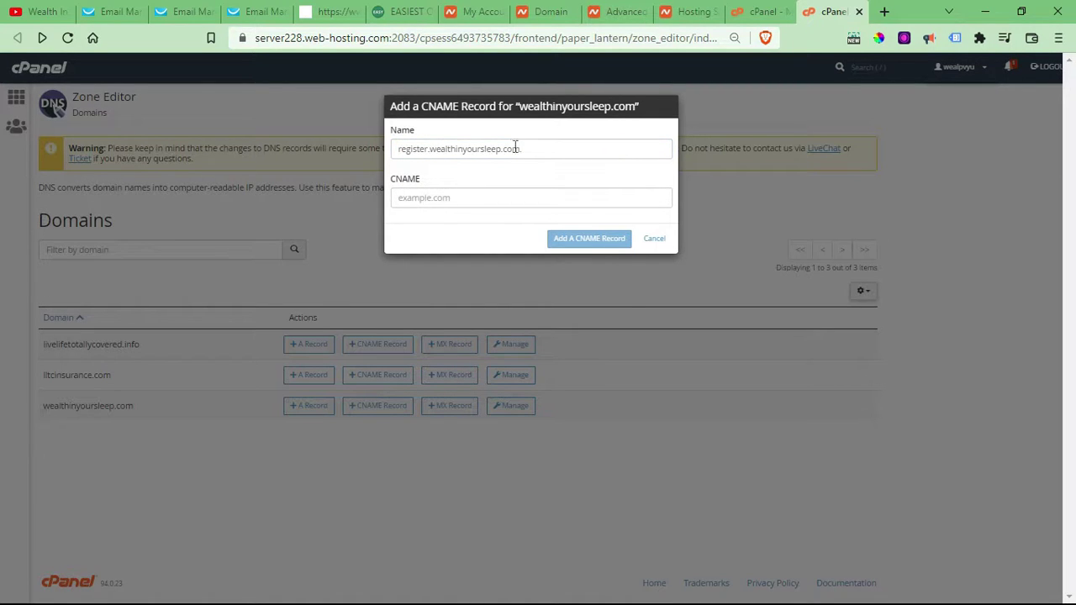
{"action": "left_click", "coordinate": [451, 199]}
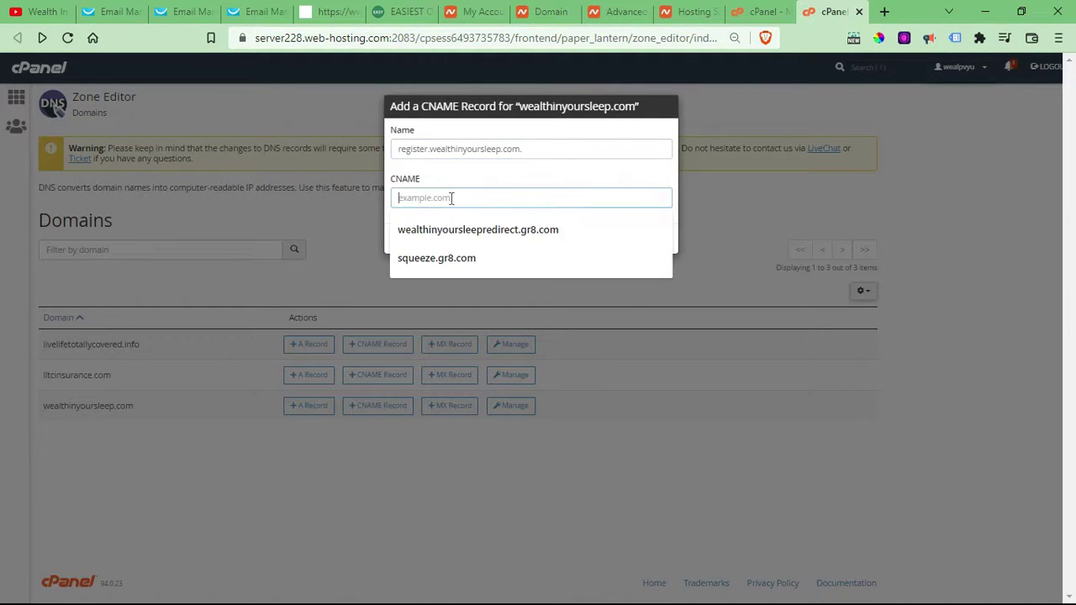
{"action": "left_click", "coordinate": [451, 256]}
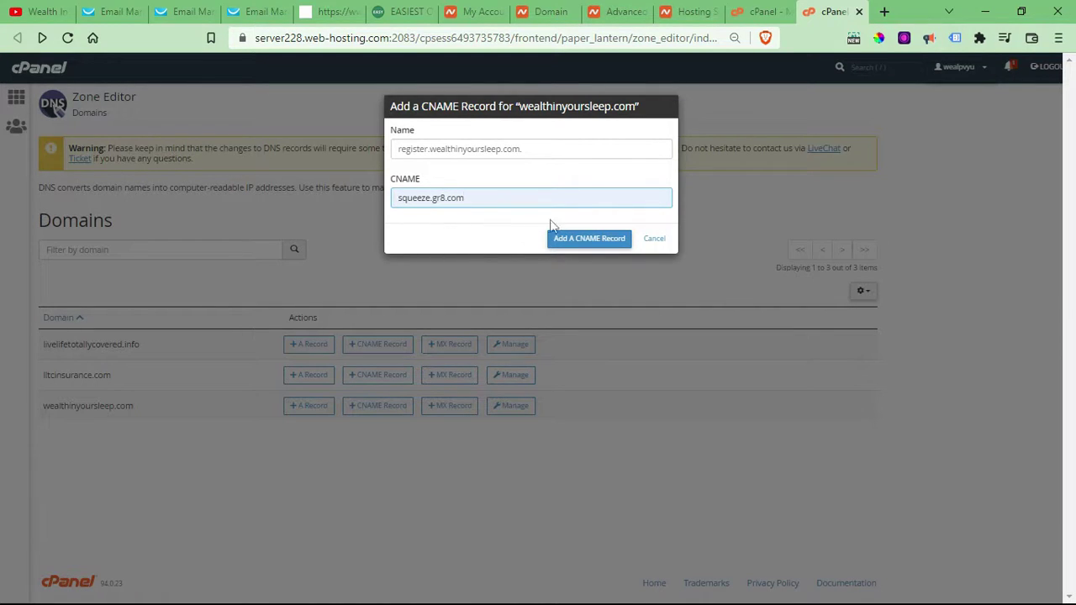
{"action": "left_click", "coordinate": [654, 239]}
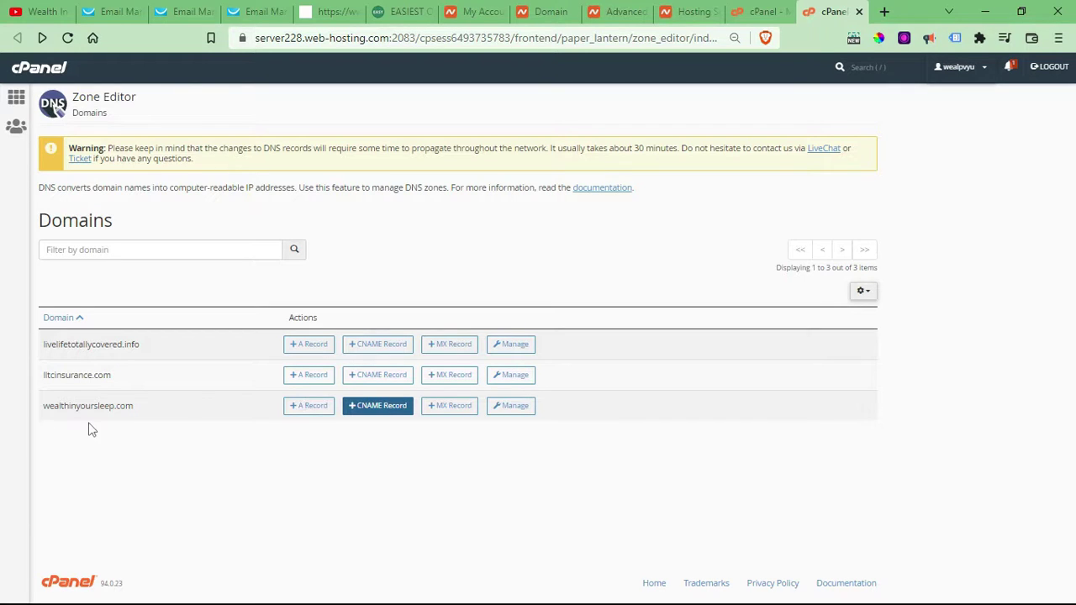
In wealthinyoursleep.com's zone records, draft a register CNAME to squeeze.gr8.com, then discard it.
{"action": "left_click", "coordinate": [508, 412]}
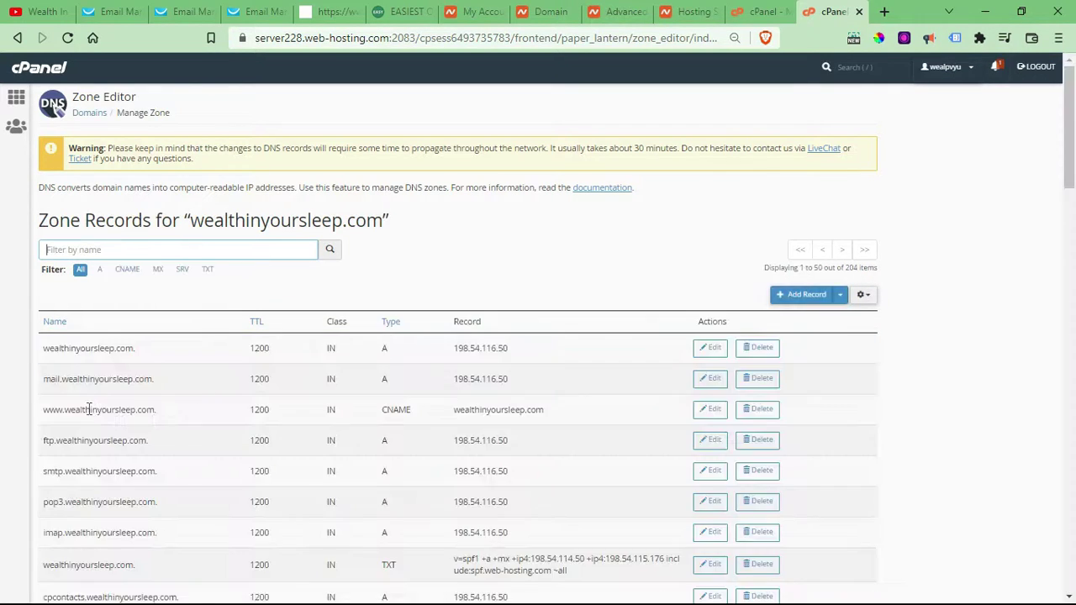
{"action": "left_click", "coordinate": [786, 295]}
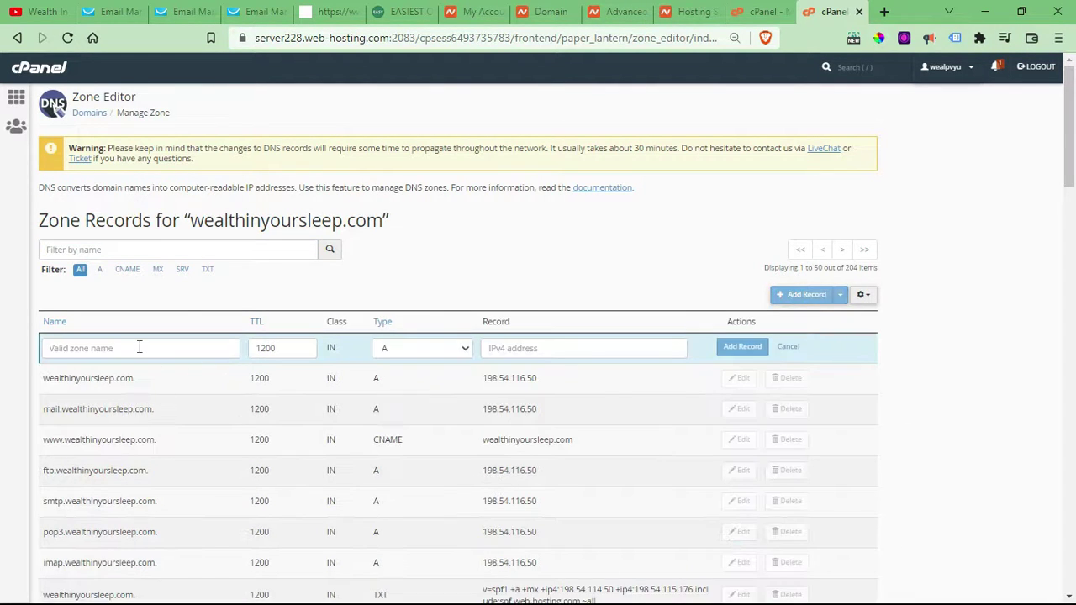
{"action": "left_click", "coordinate": [140, 347]}
{"action": "type", "text": "register"}
{"action": "left_click", "coordinate": [242, 352]}
{"action": "left_click", "coordinate": [411, 348]}
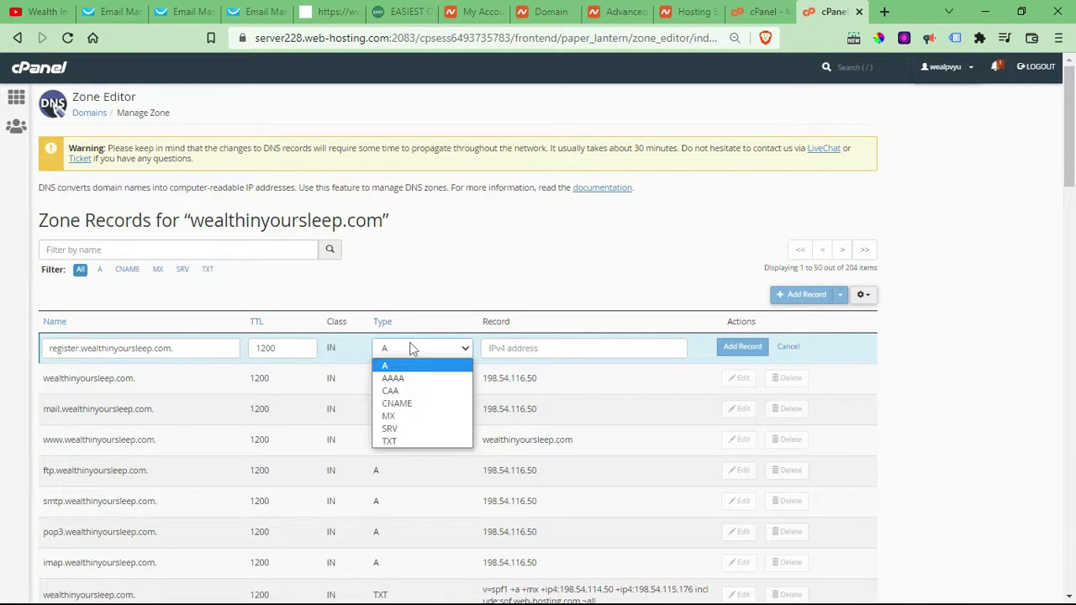
{"action": "left_click", "coordinate": [400, 402]}
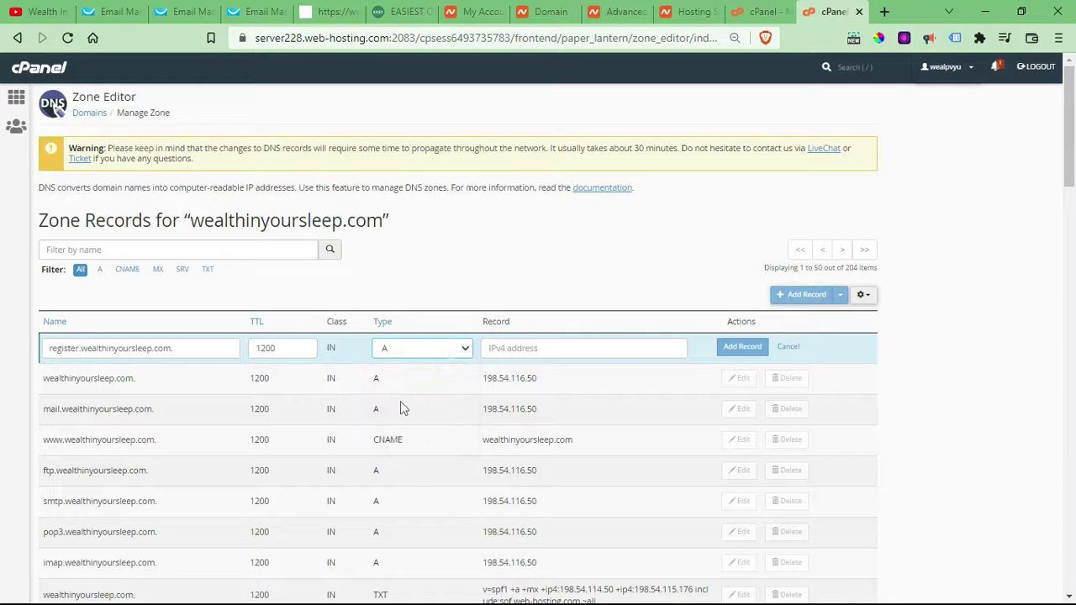
{"action": "left_click", "coordinate": [515, 350]}
{"action": "type", "text": "squeeze.gr8.com"}
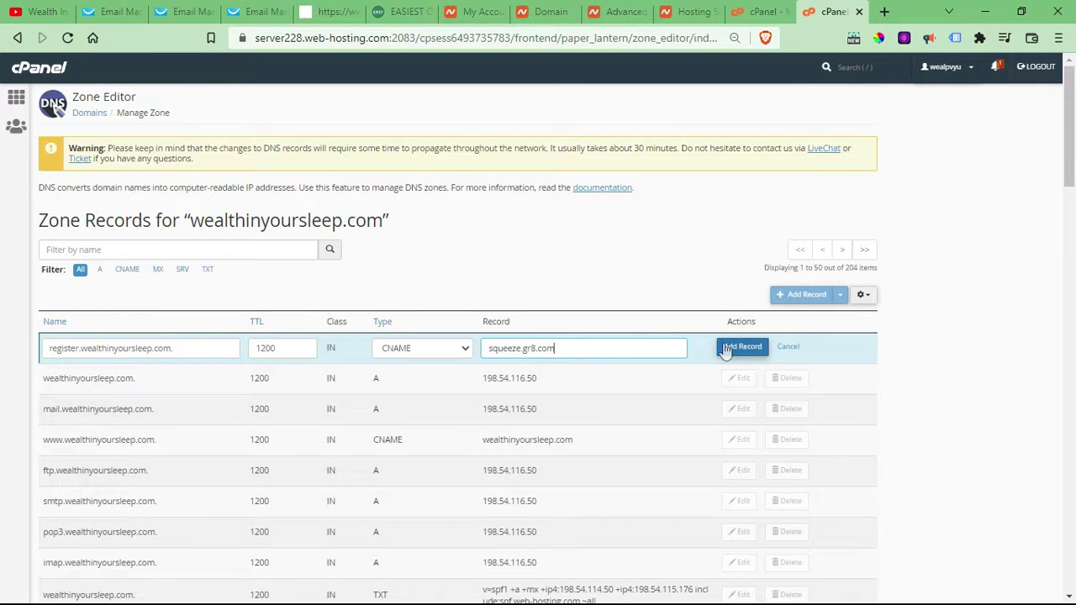
{"action": "left_click", "coordinate": [790, 347]}
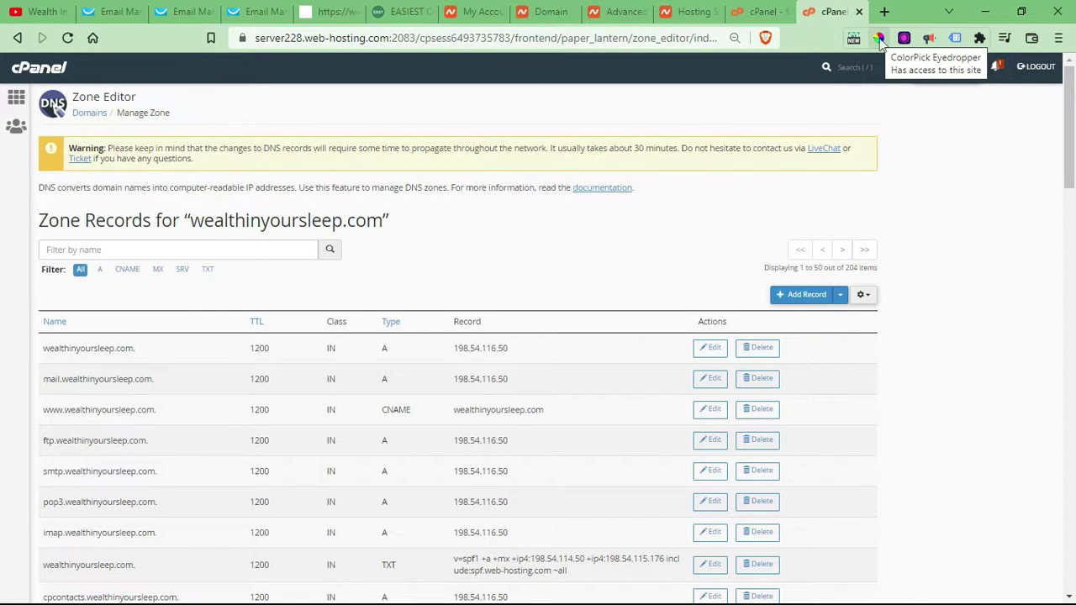
Sample the red of the landing page's DAILY CASH heading with ColorPick and copy FF0000.
{"action": "left_click", "coordinate": [329, 19]}
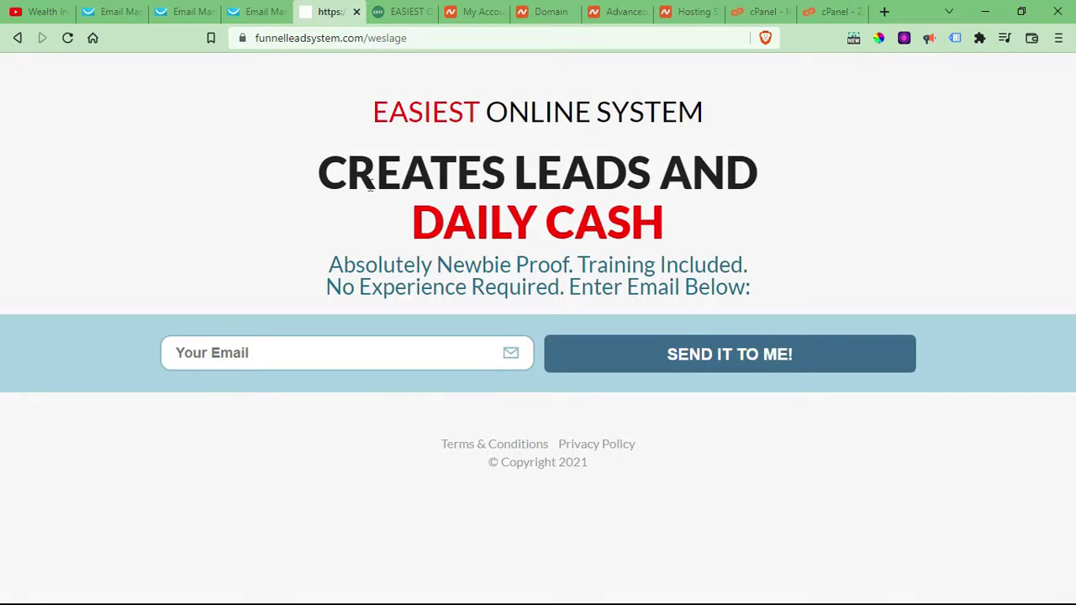
{"action": "left_click", "coordinate": [878, 40]}
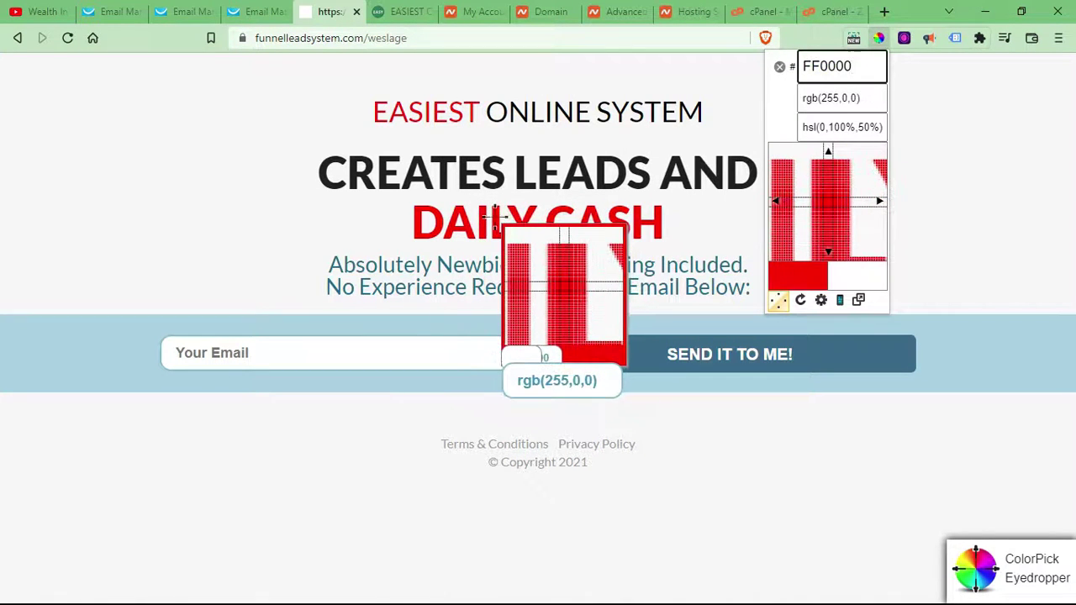
{"action": "left_click", "coordinate": [496, 211]}
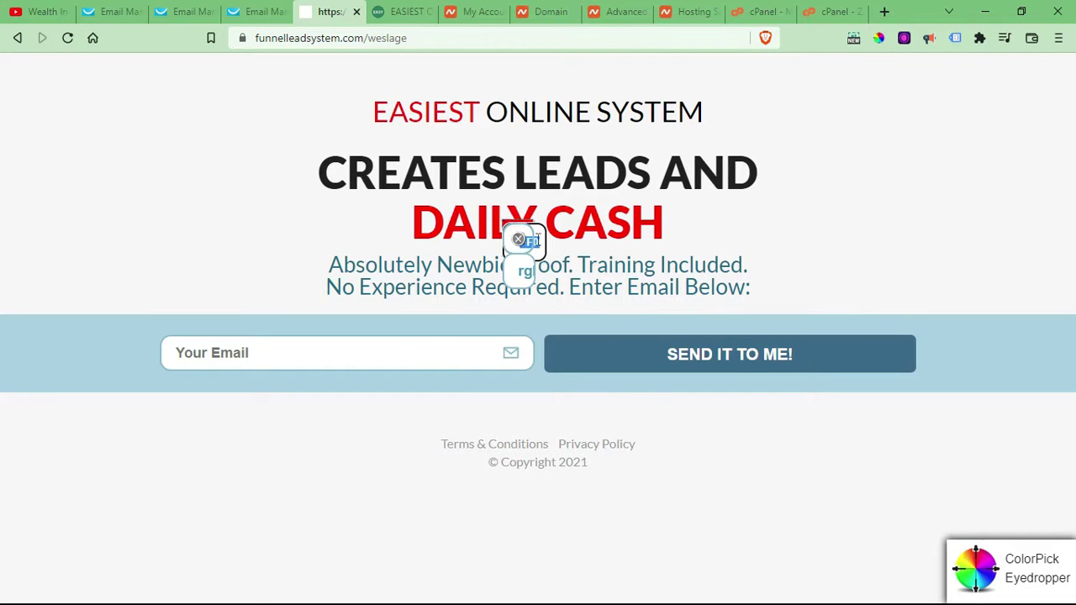
{"action": "right_click", "coordinate": [533, 242]}
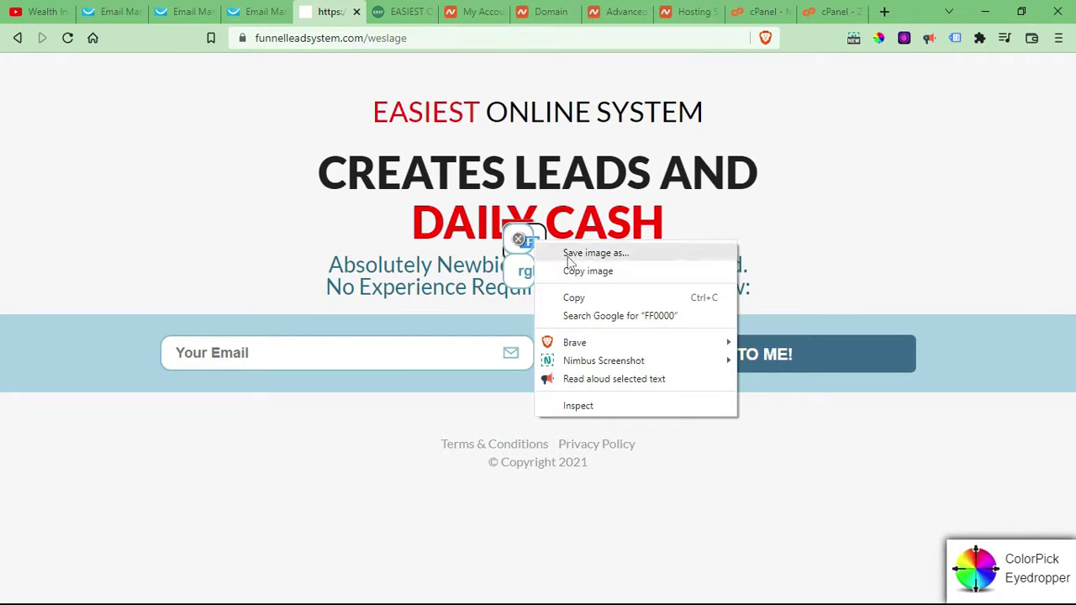
{"action": "left_click", "coordinate": [576, 299]}
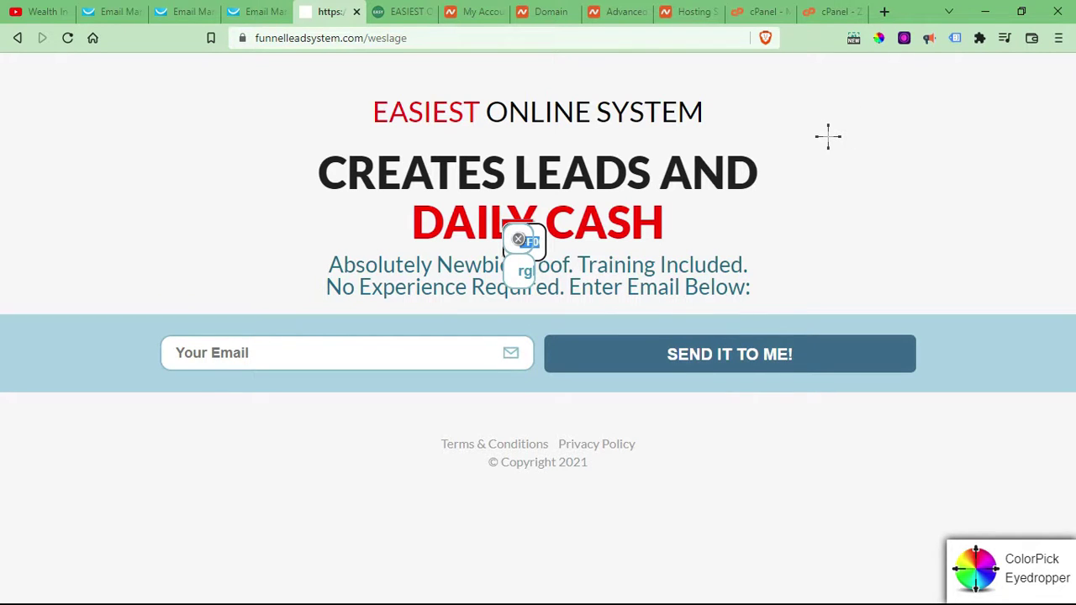